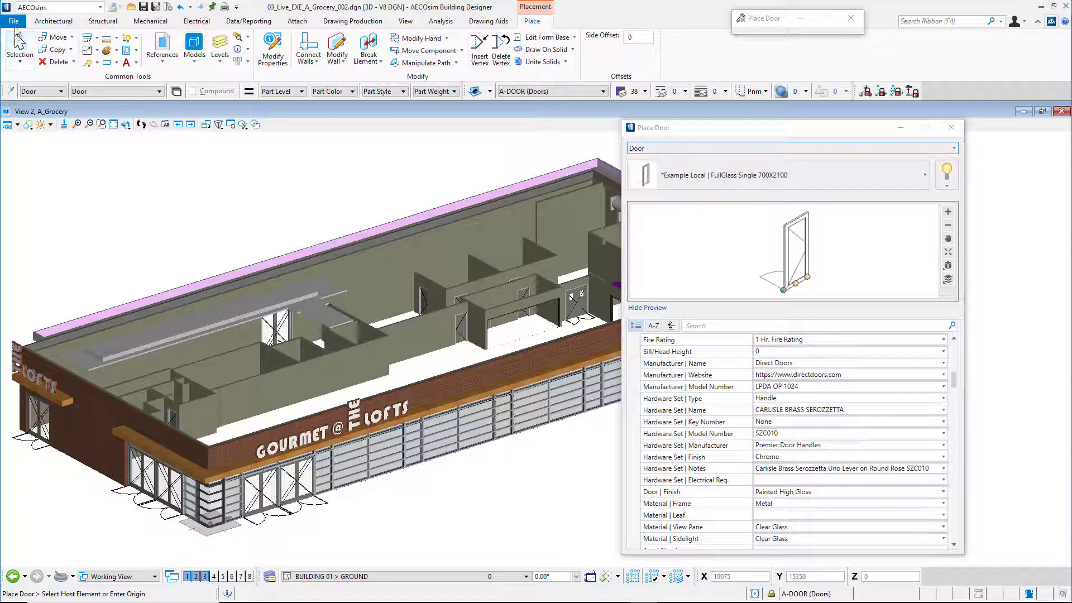
Step: Open the Definition Editor from the dataset tools
click(16, 20)
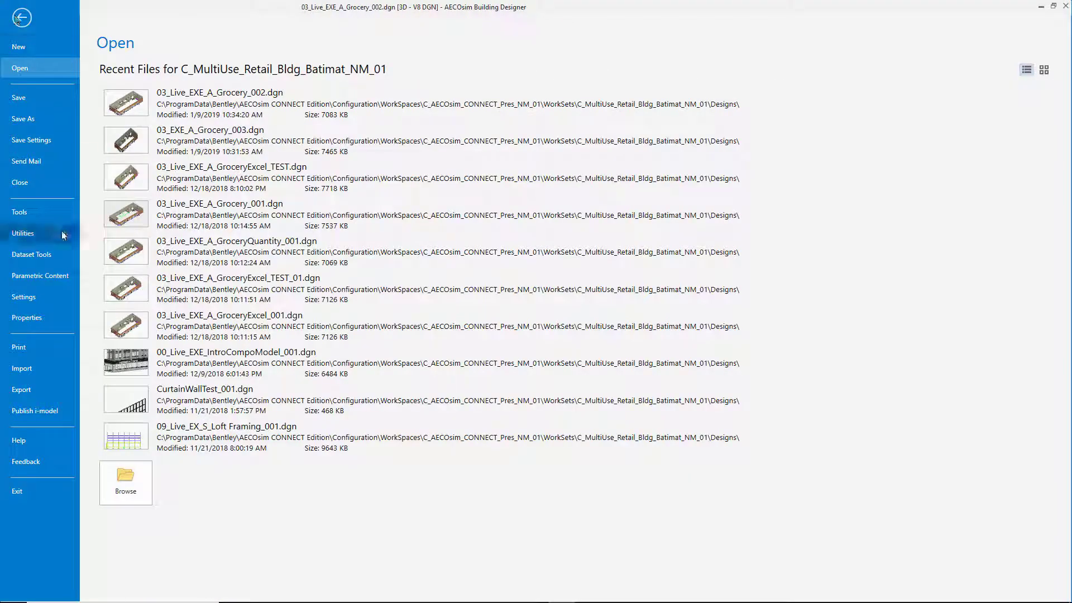
click(58, 254)
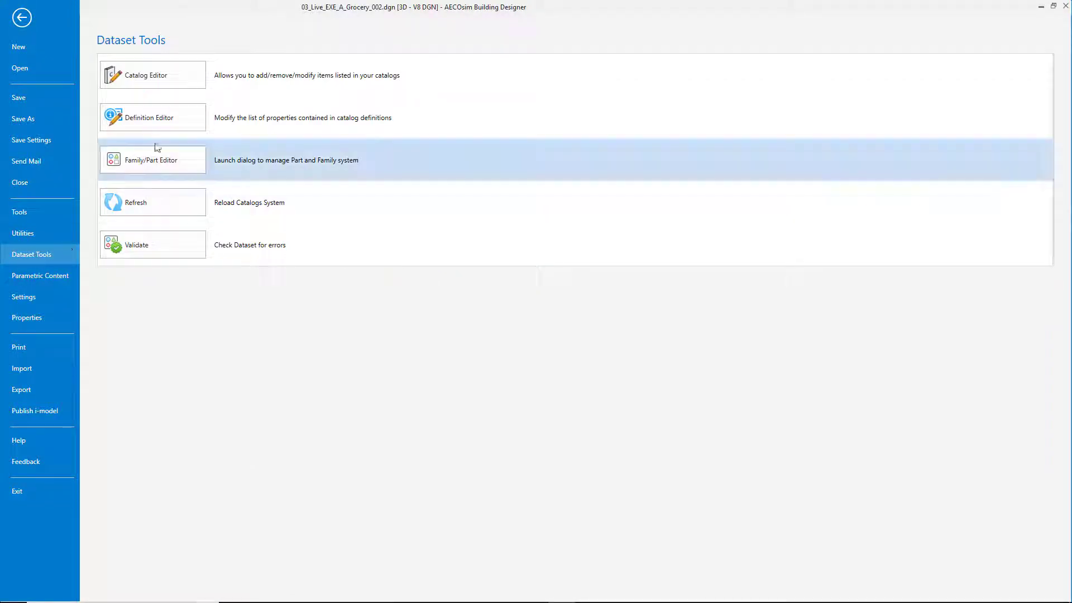
click(163, 120)
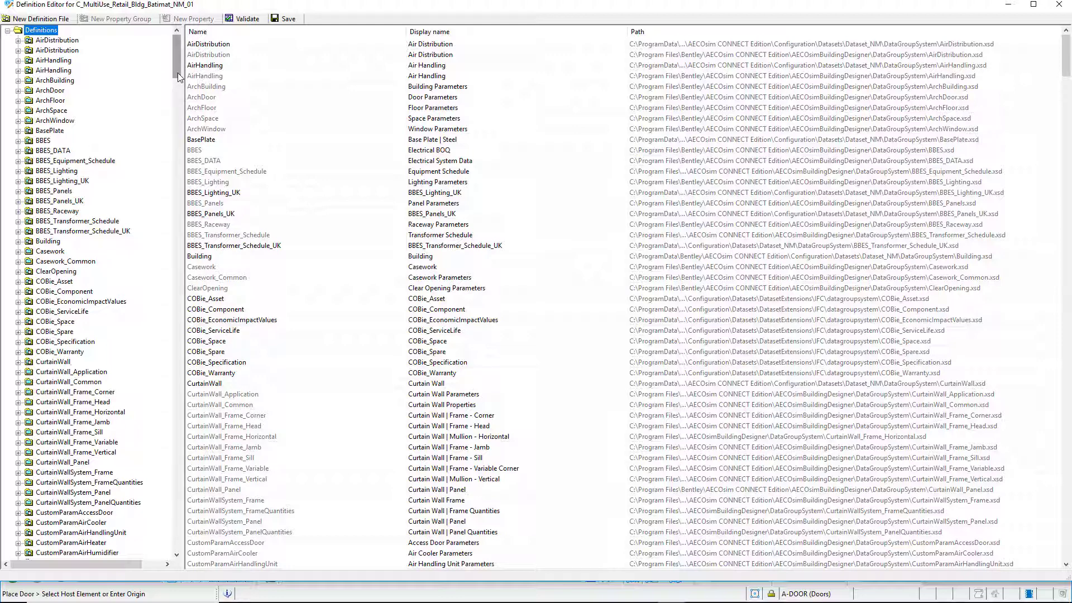
Step: Examine the Door definition's Manufacturer, HardwareSet and Material property groups, including the Manufacturer and Finish list values, and close the editor
drag(177, 72, 175, 329)
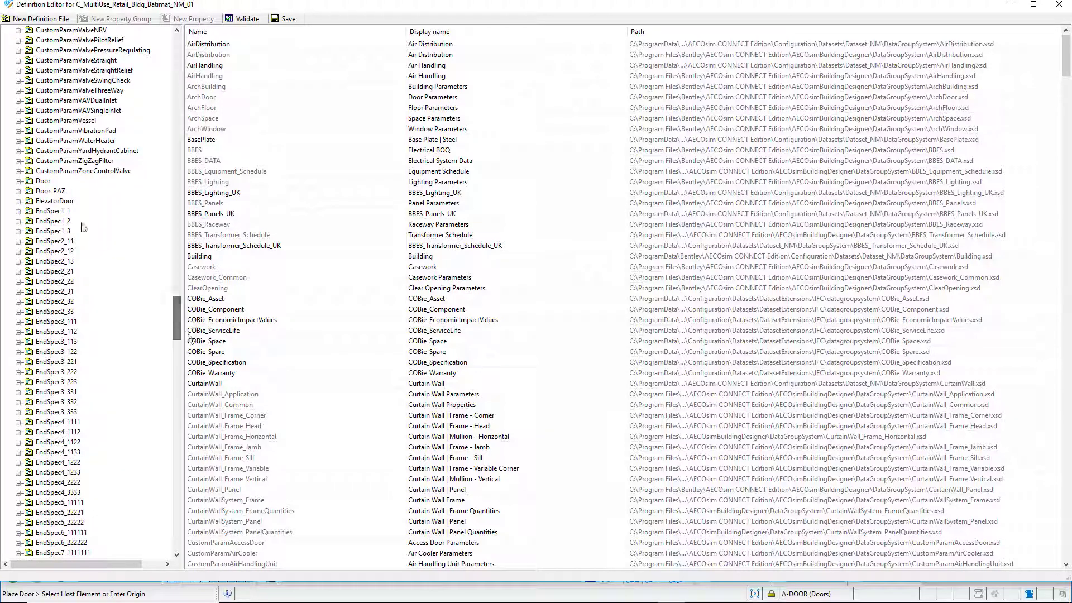
click(18, 182)
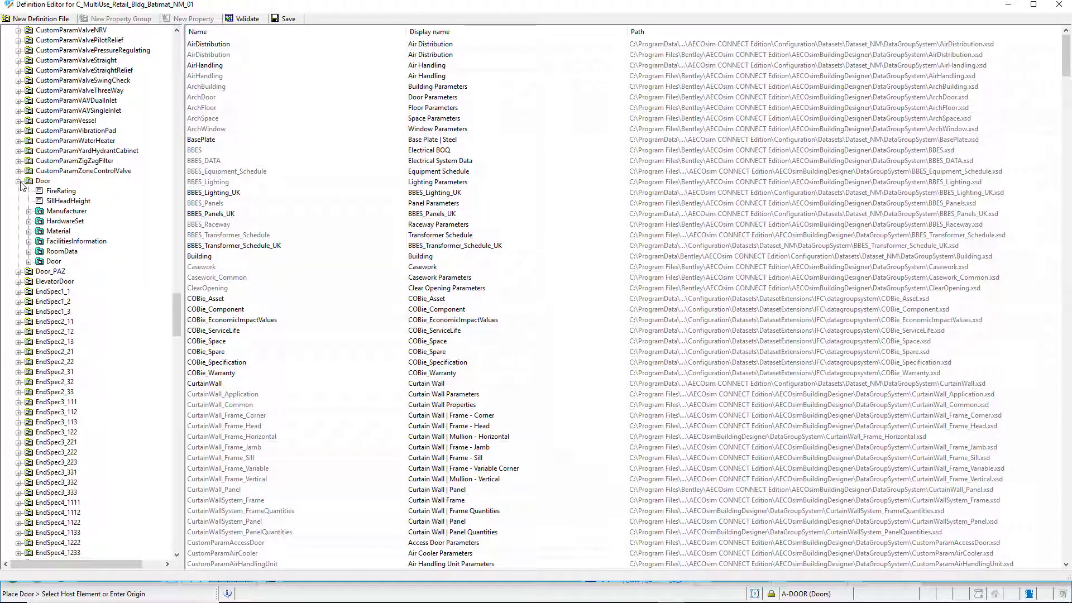
click(29, 211)
click(66, 221)
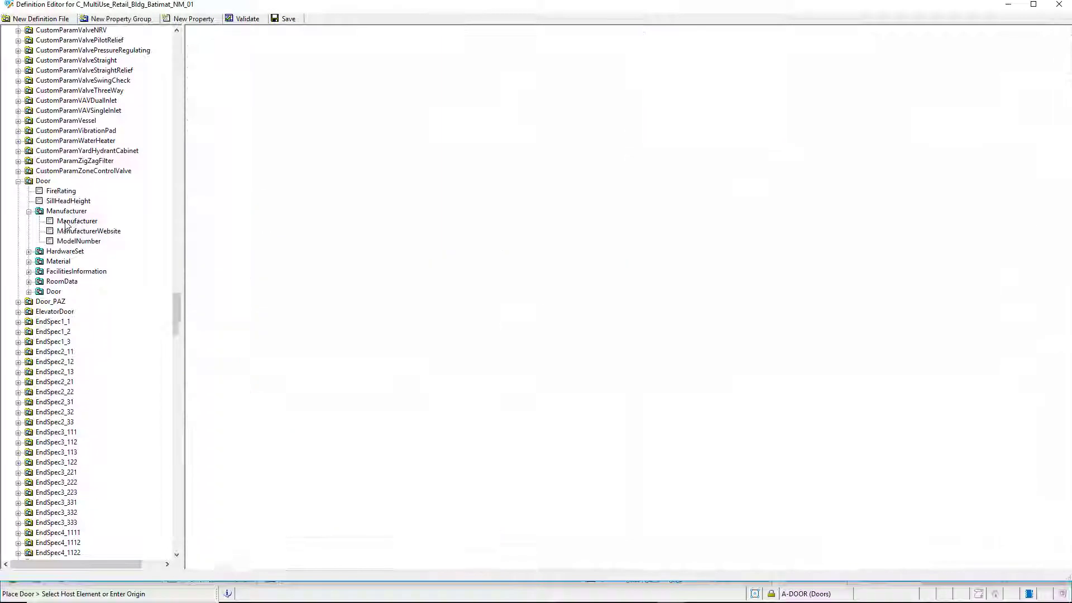
click(29, 252)
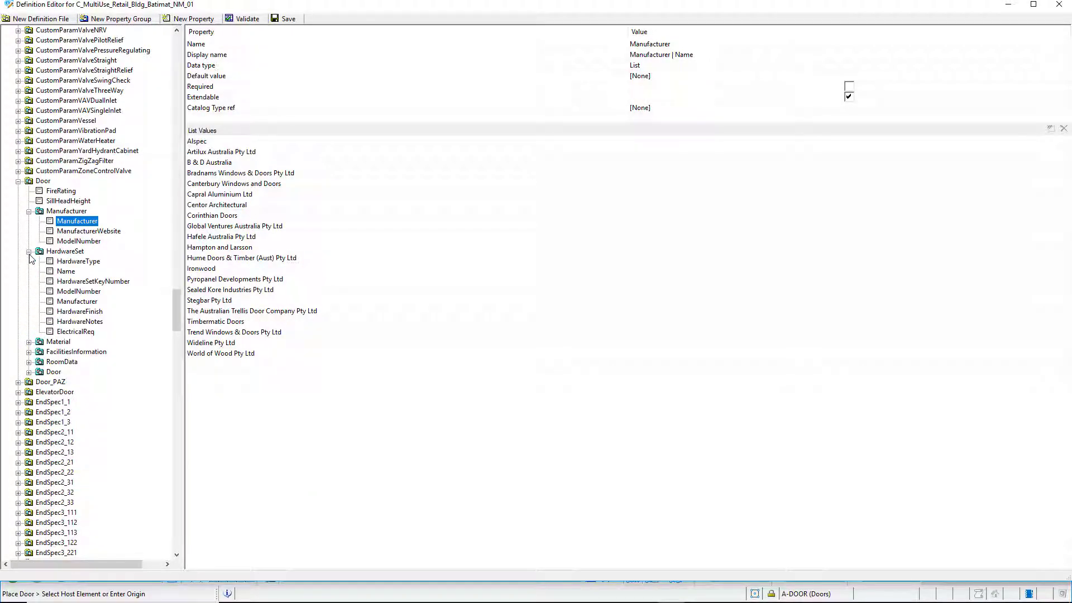
click(29, 343)
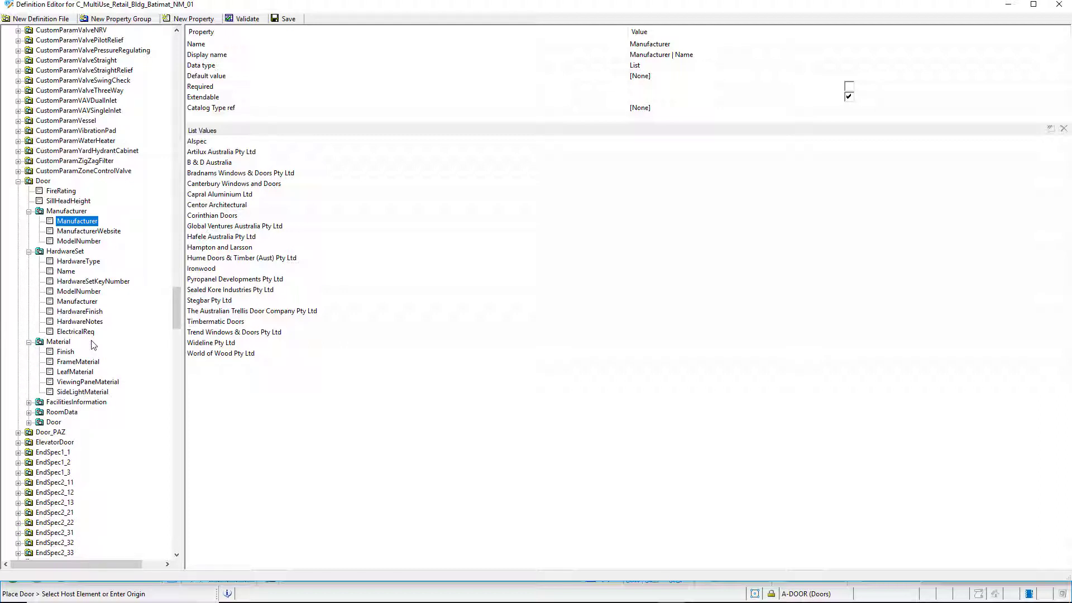
click(68, 352)
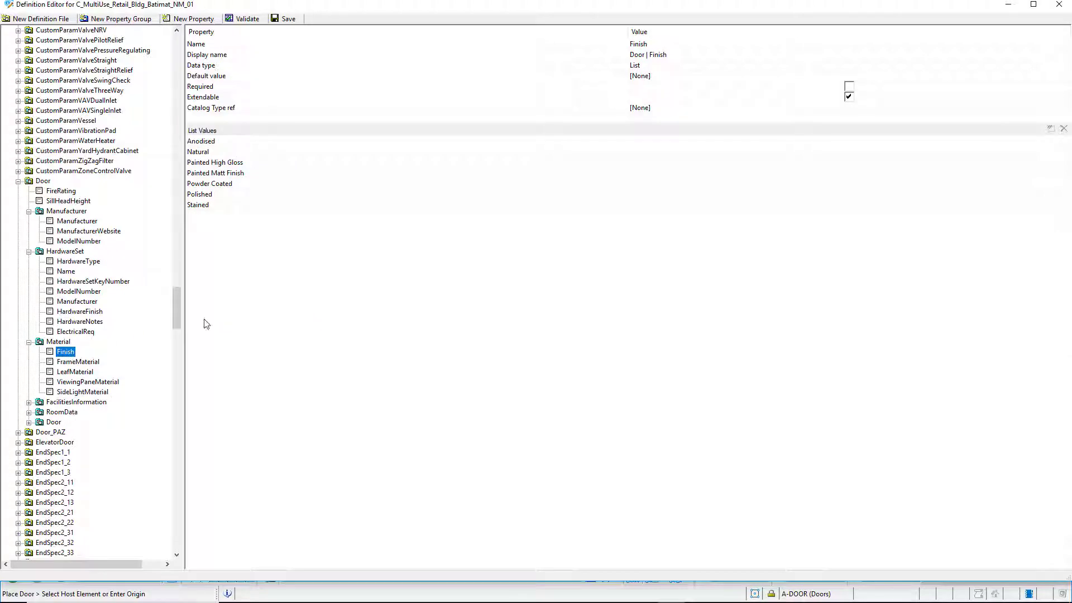
click(1064, 5)
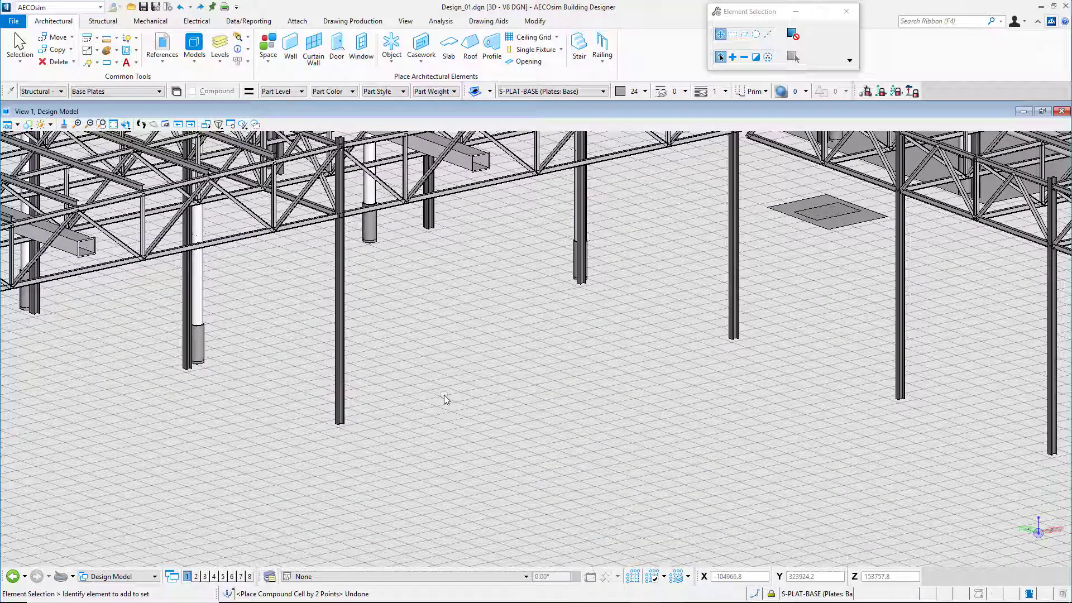
Step: Place the MACH_B400_OKUMA compound cell from the machine equipment library on the open floor near a column
click(391, 56)
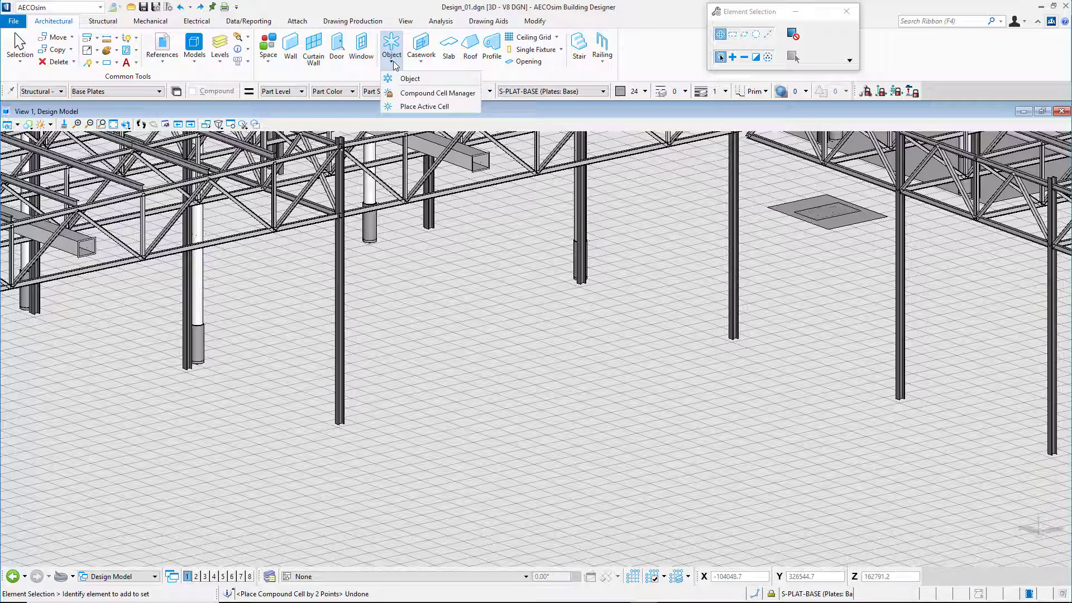
click(414, 94)
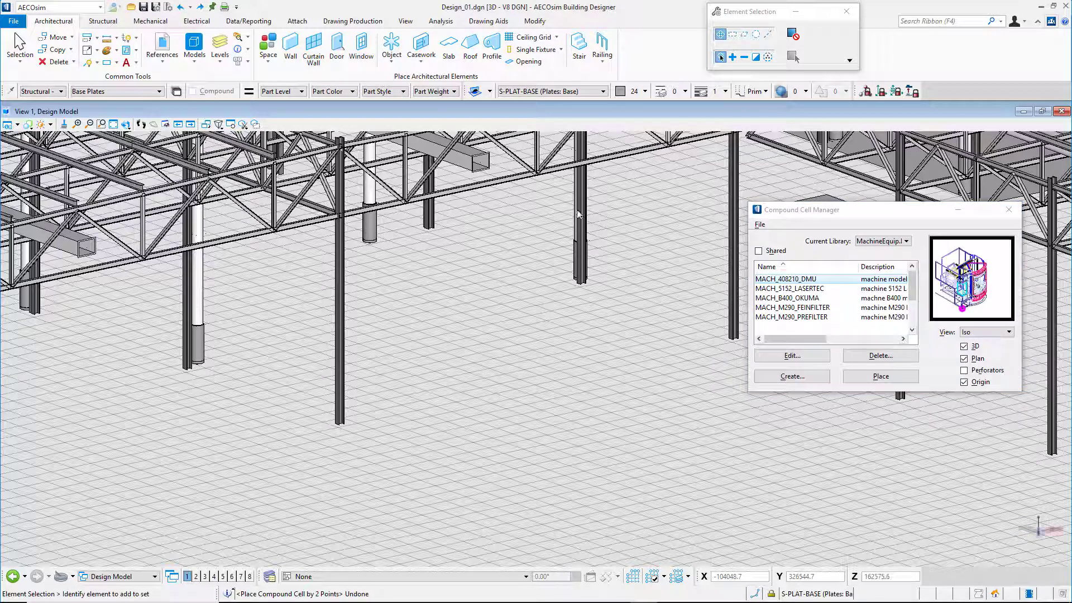
double_click(804, 300)
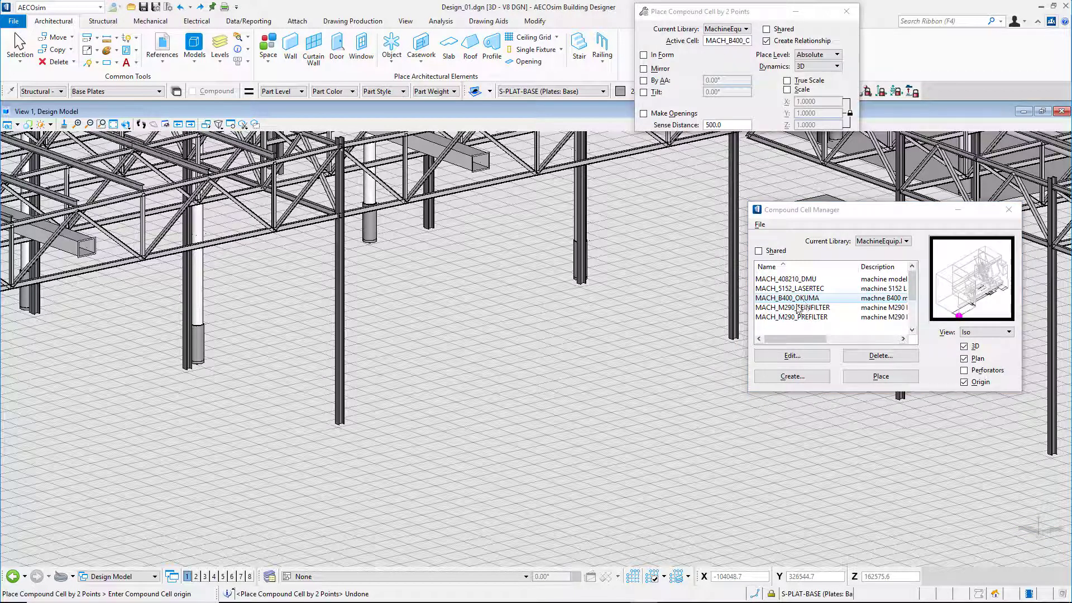
scroll(468, 385, up, 2)
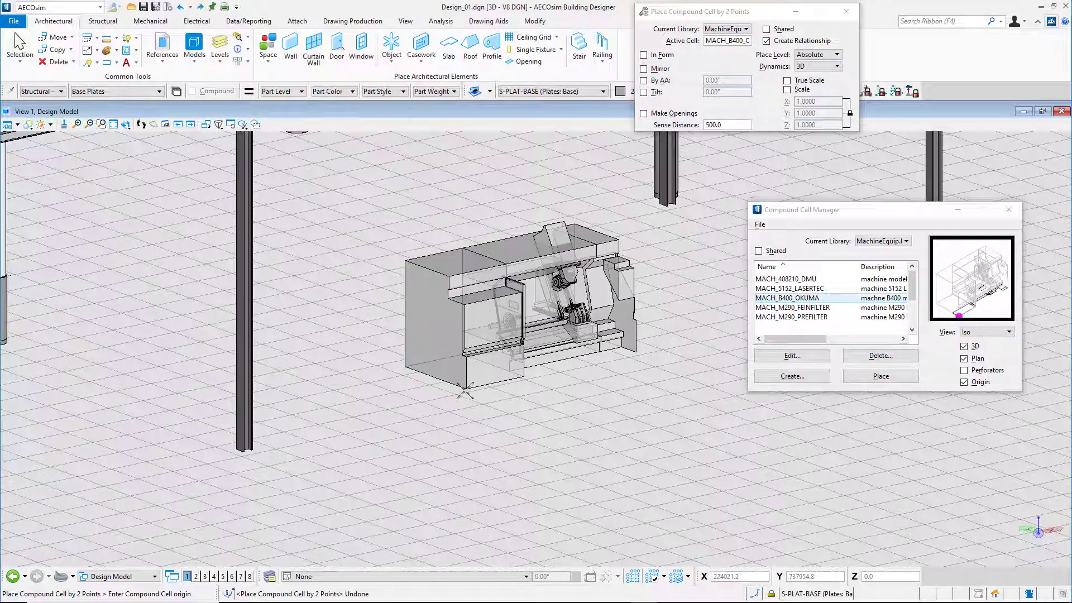
scroll(390, 440, up, 3)
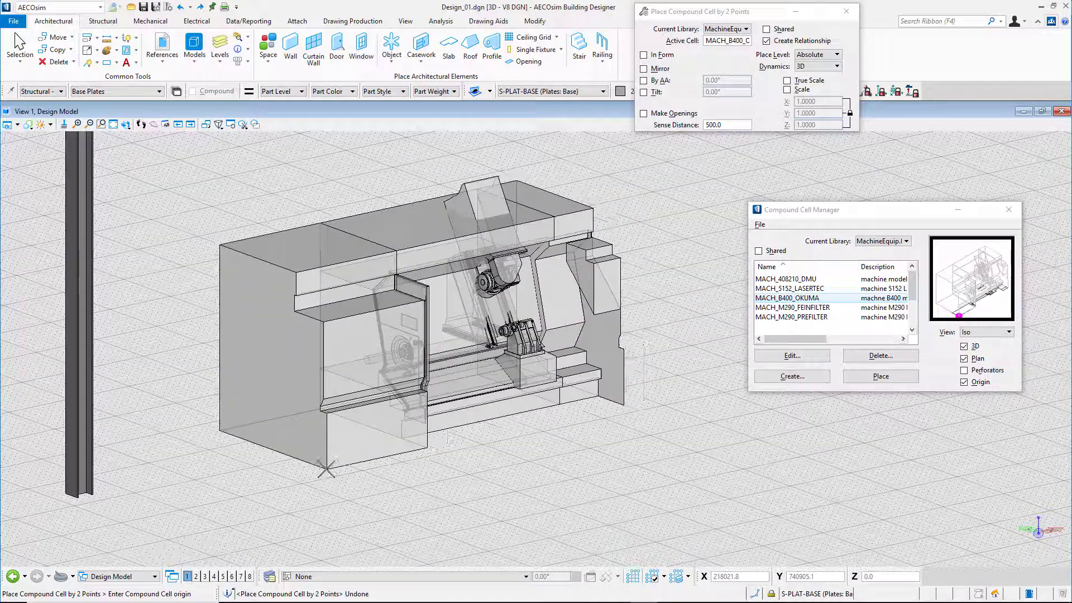
click(326, 468)
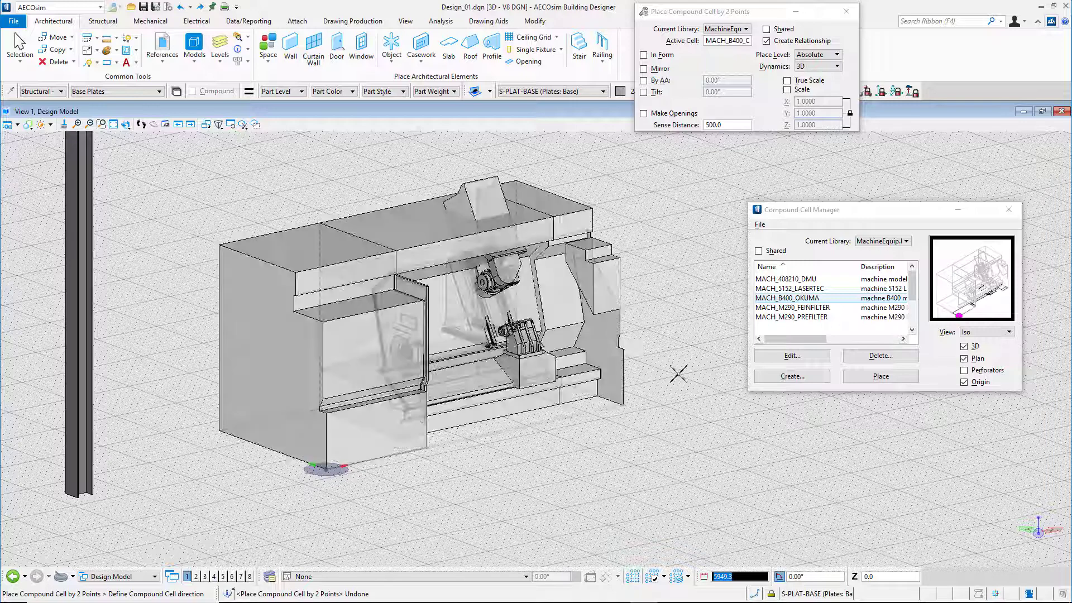
click(679, 373)
key(ctrl+y)
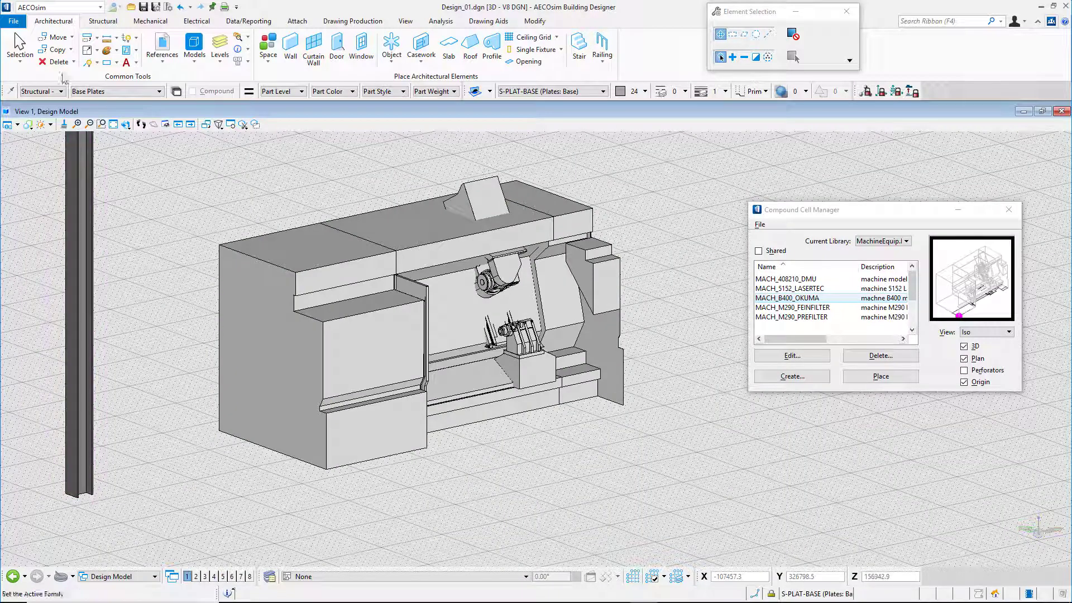
Step: Create a workset definition file named Machines.xsd with the display name Machines in the Definition Editor
click(14, 23)
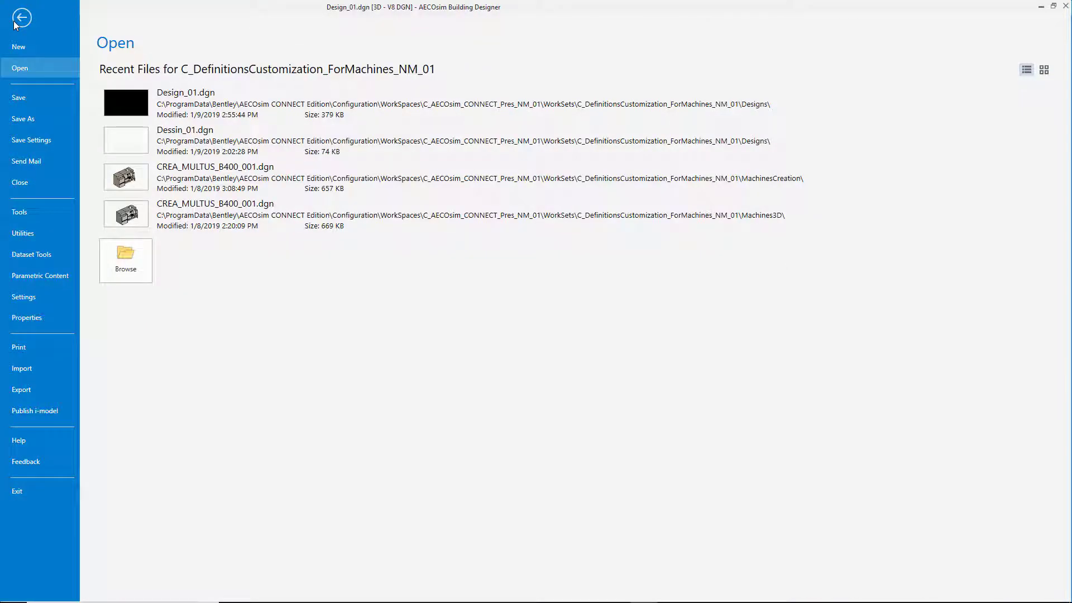
click(36, 259)
click(154, 116)
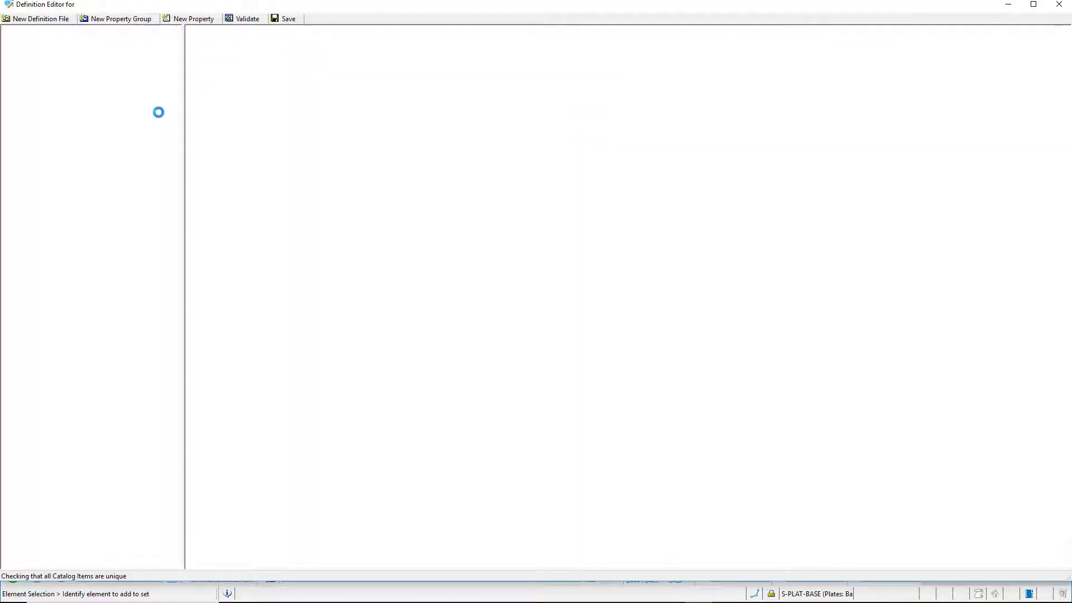
click(42, 20)
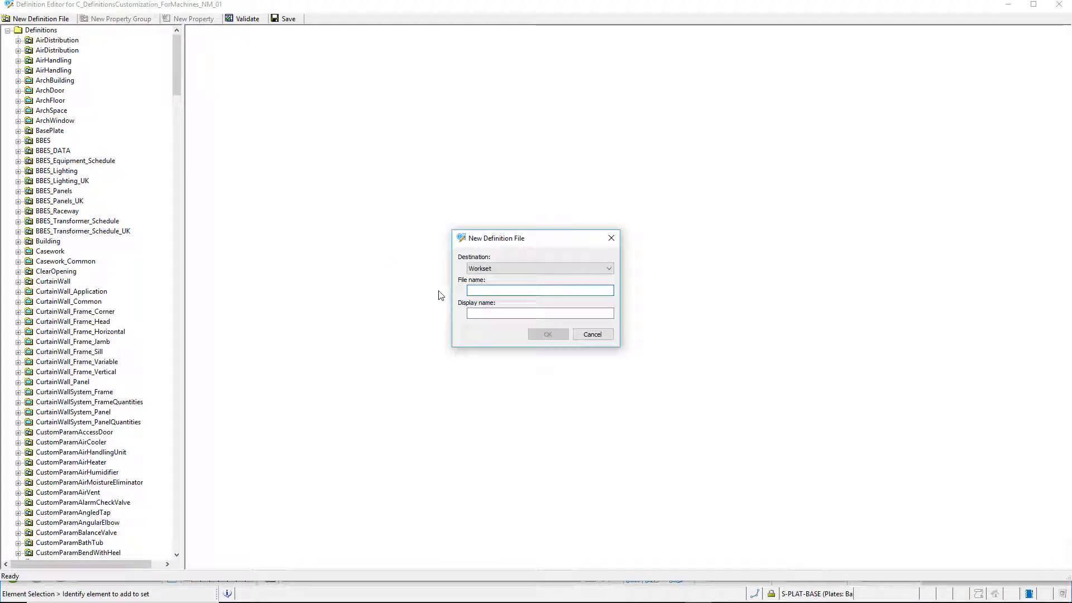
text(Machines)
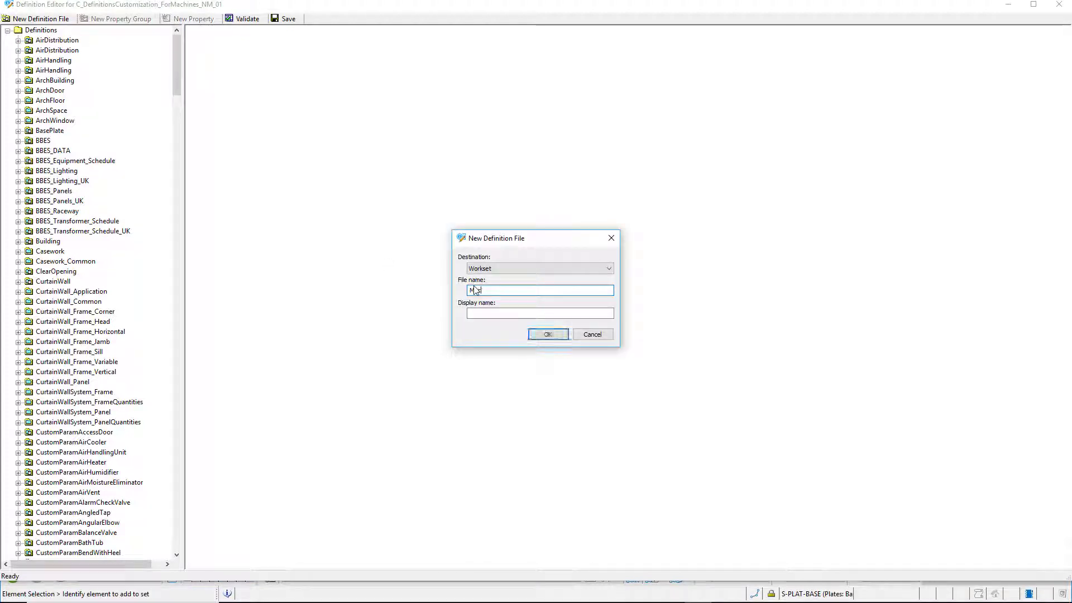
click(487, 313)
text(Machines.xsd)
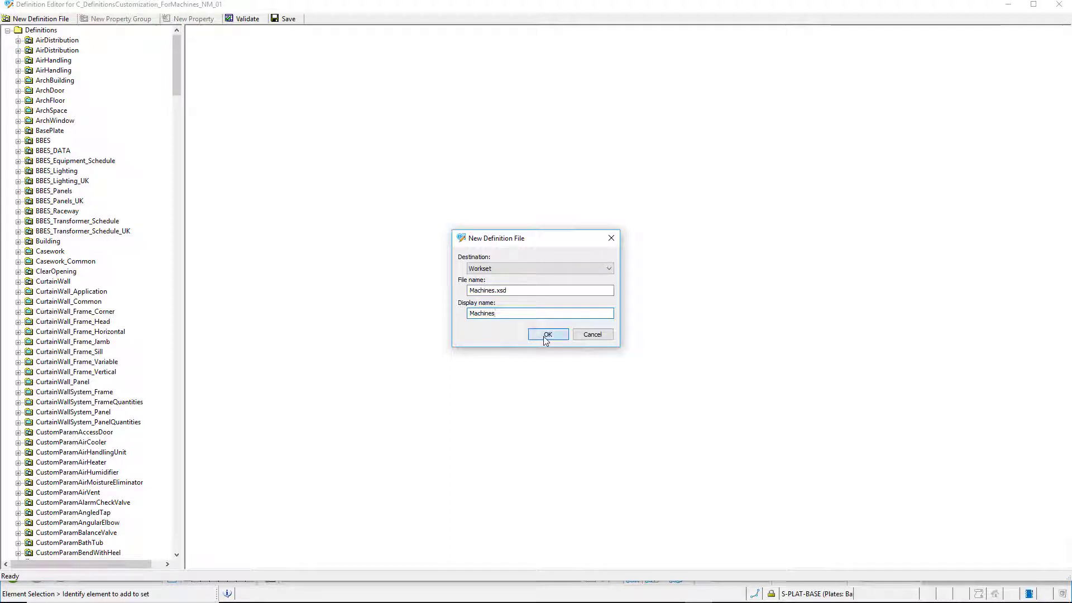
click(546, 335)
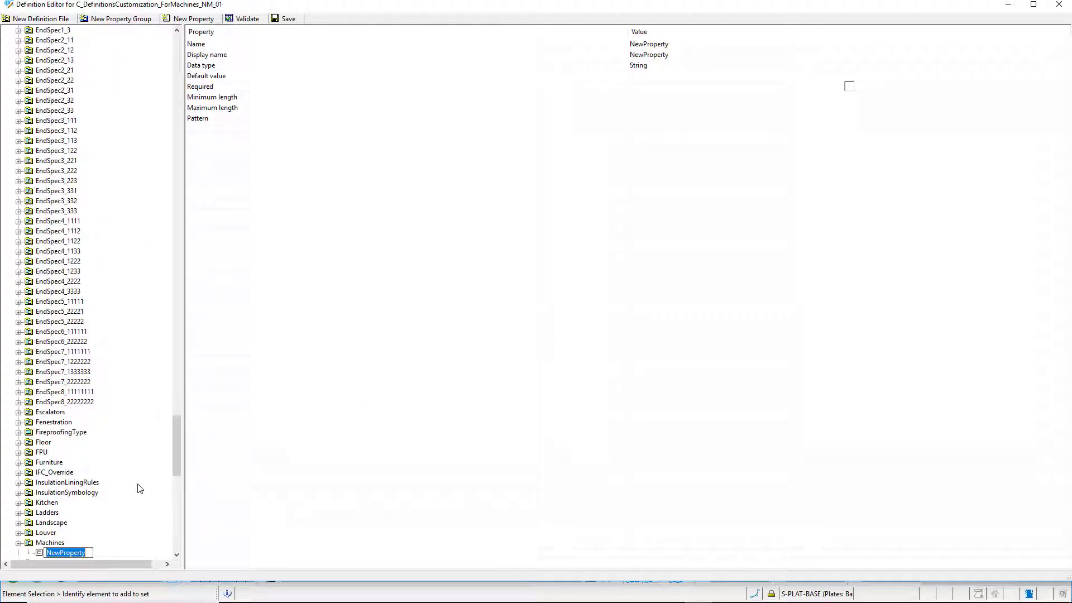
Step: Add the properties Number and Designation to the Machines definition
text(Number)
key(Return)
scroll(142, 485, down, 3)
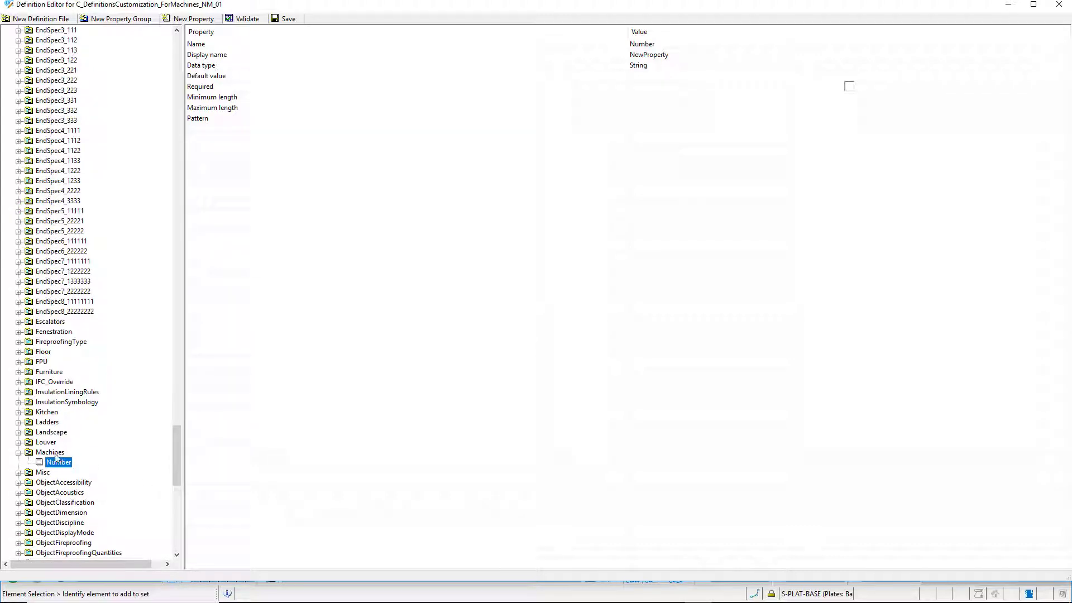
click(56, 453)
right_click(61, 454)
click(94, 487)
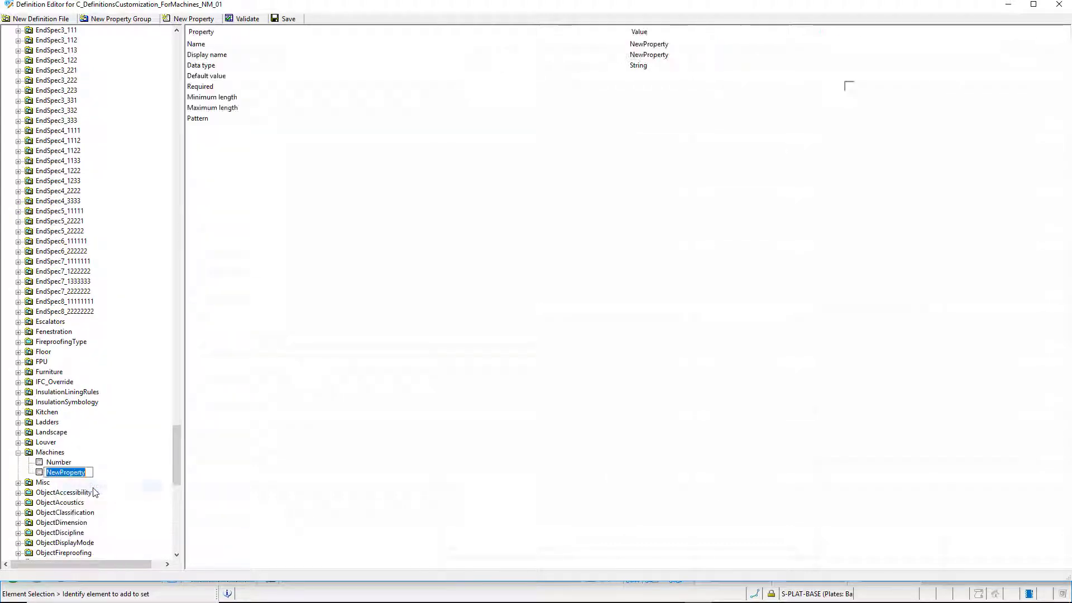
text(Designation)
key(Return)
Step: Add the properties Brand and Type to the Machines definition below Designation
right_click(70, 473)
click(106, 508)
text(Brand)
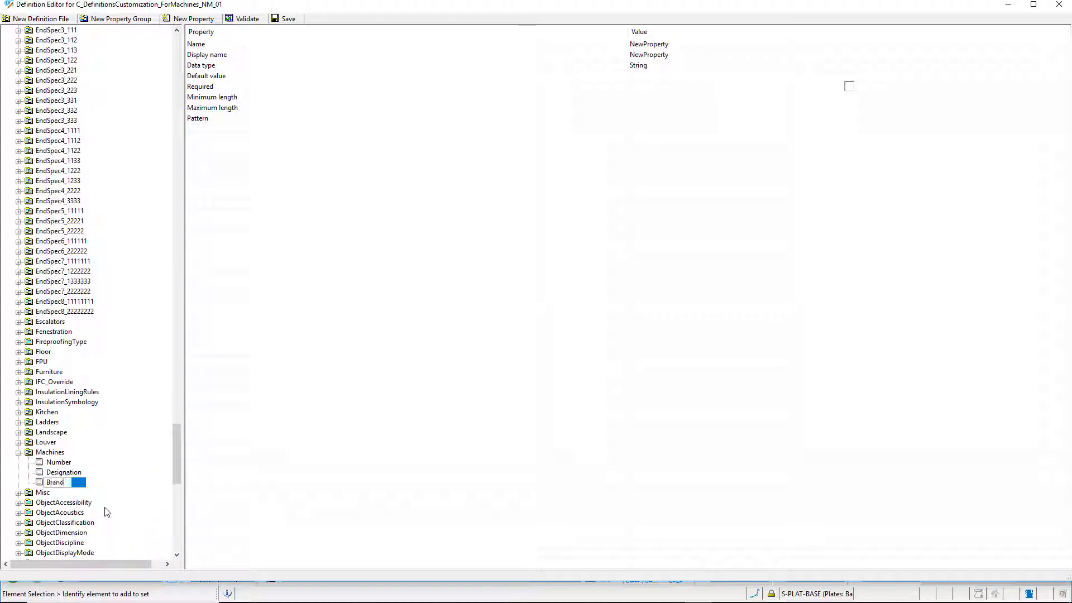
key(Return)
right_click(56, 482)
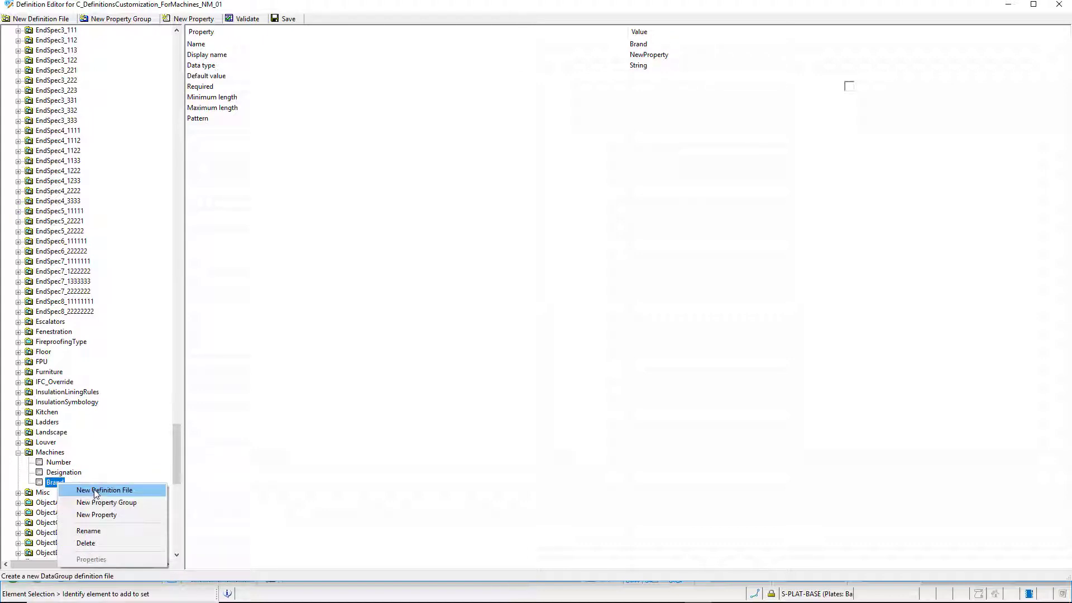
click(96, 515)
text(Type)
key(Return)
Step: Add the properties SerialNumber and YearOfAcquisition to the Machines definition below Type
right_click(62, 494)
click(101, 527)
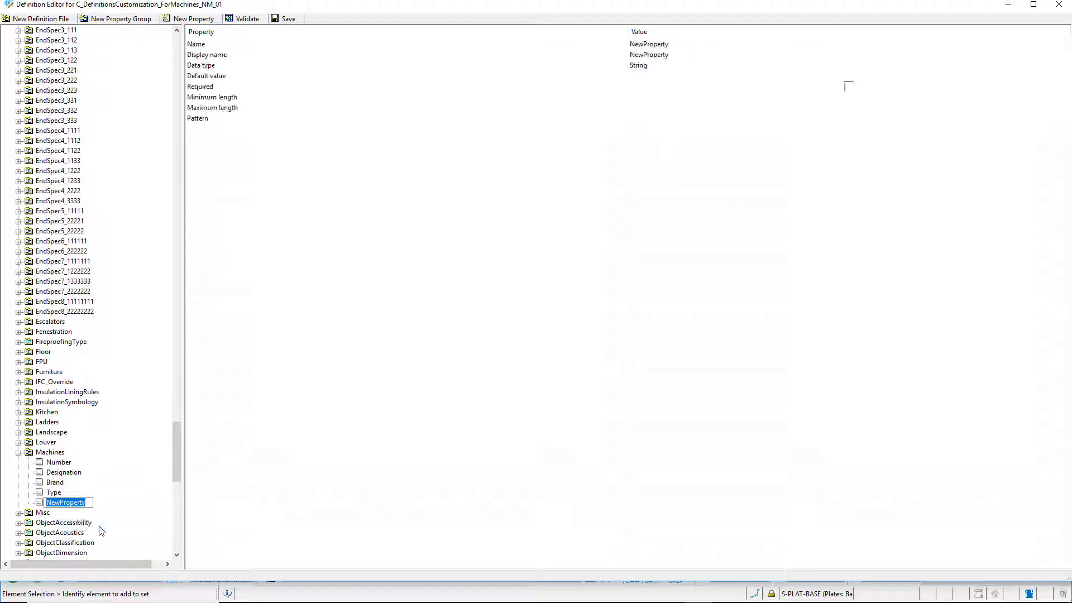
text(SerialNumber)
key(Return)
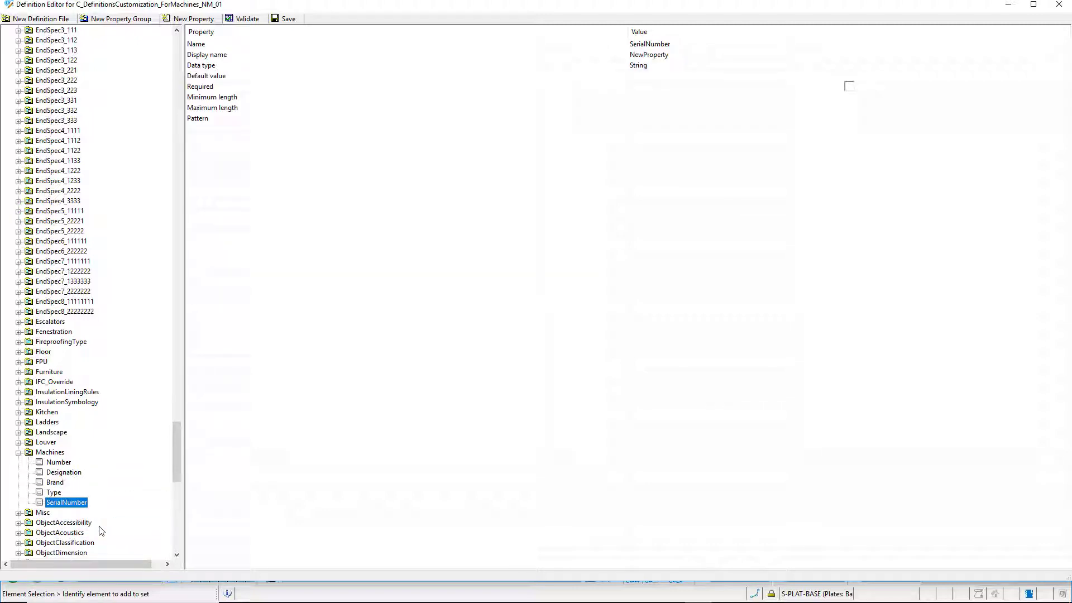
right_click(80, 504)
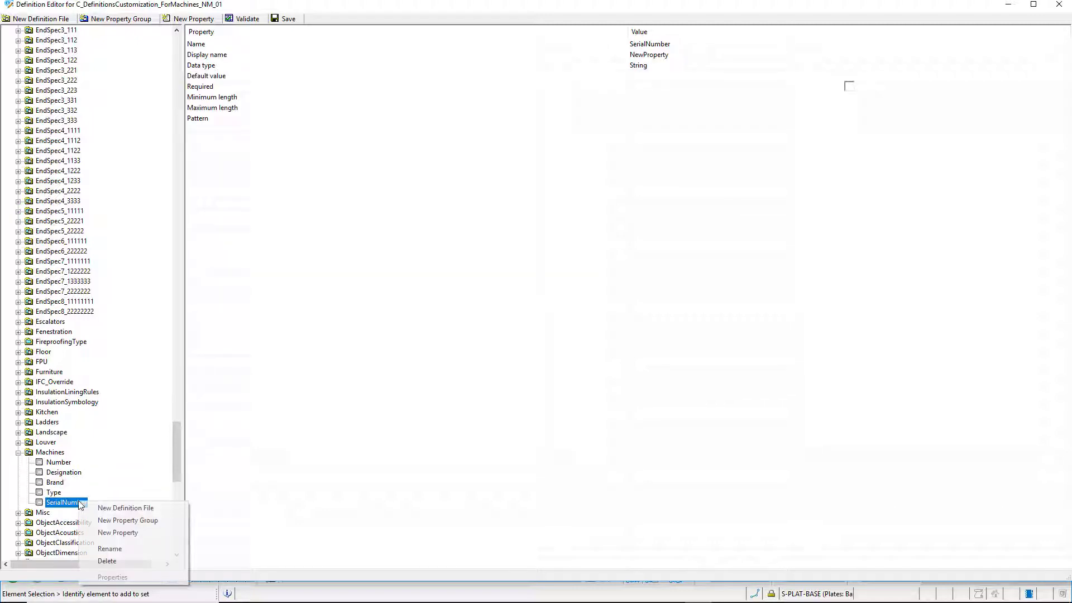
click(119, 531)
text(YearOfAcquisition)
key(Return)
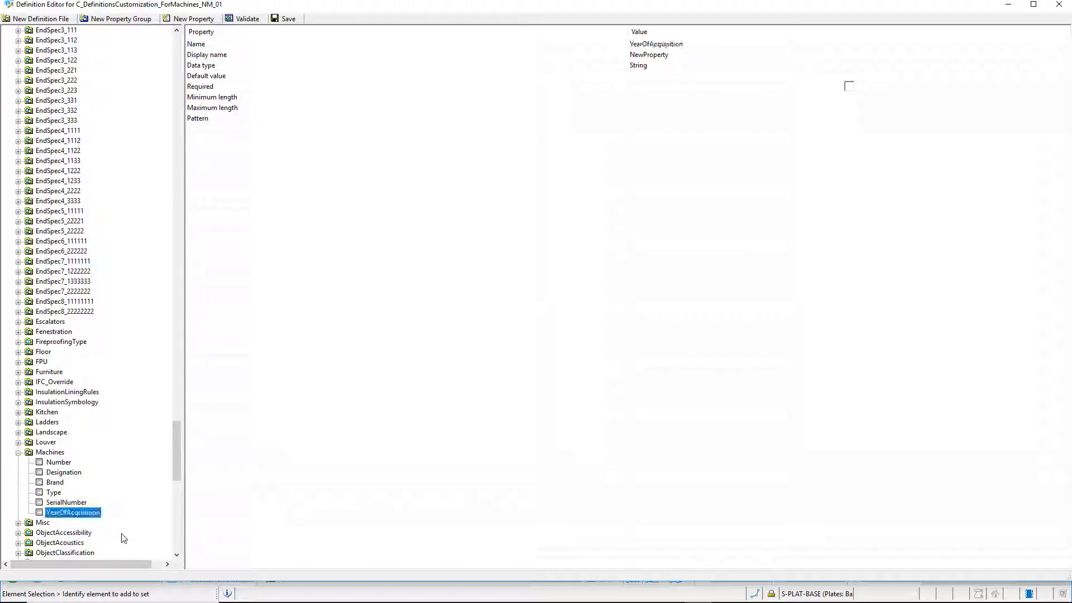
Step: Add the properties YearOfManufacture and Dimensions to the Machines definition below YearOfAcquisition
right_click(93, 514)
click(130, 546)
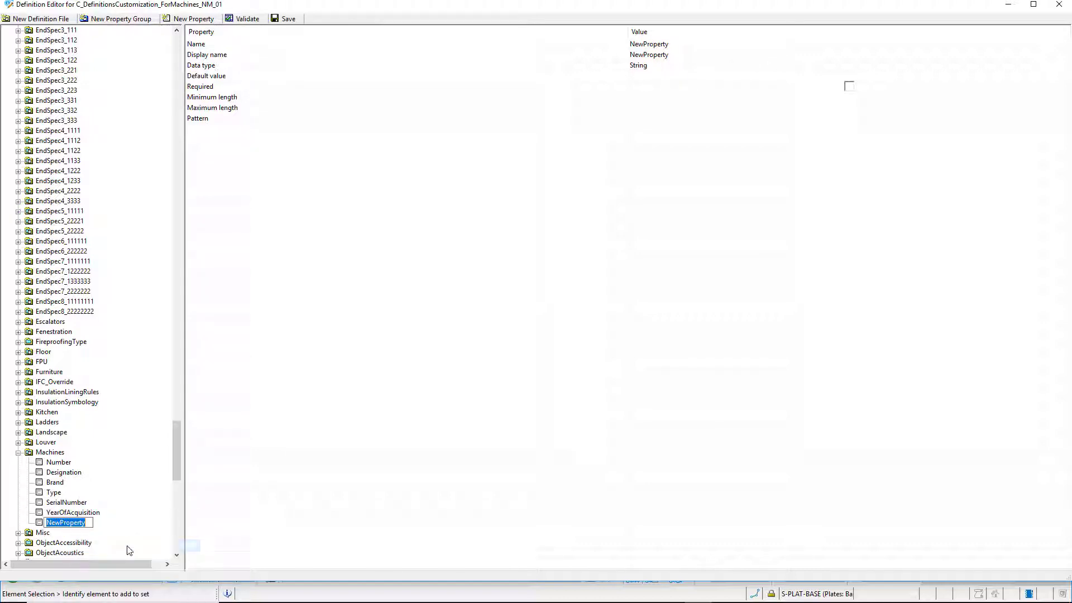
text(YearOfManufacture)
key(Return)
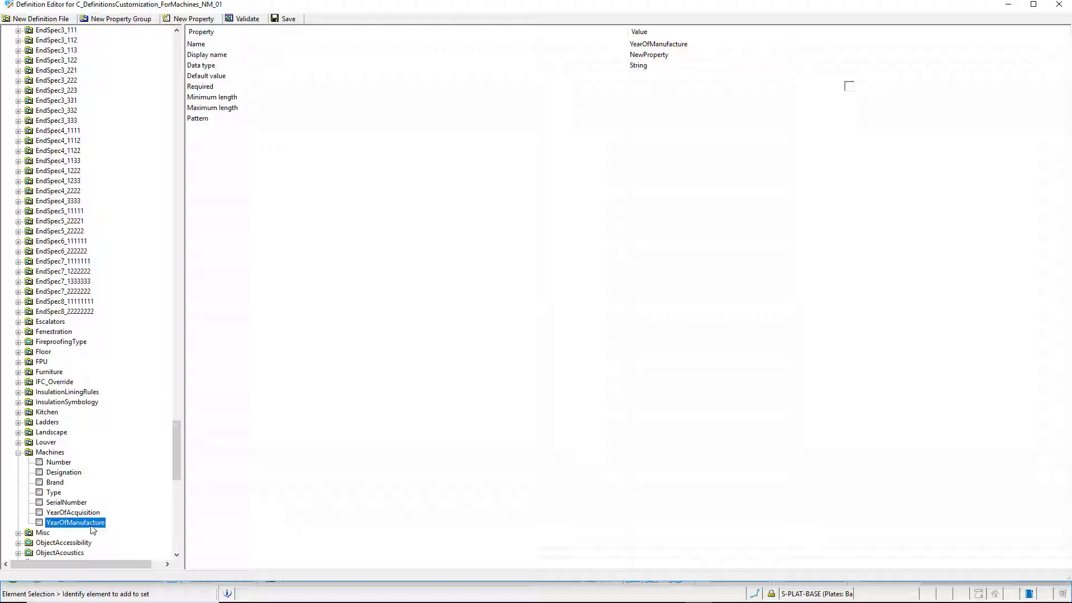
right_click(93, 525)
click(144, 476)
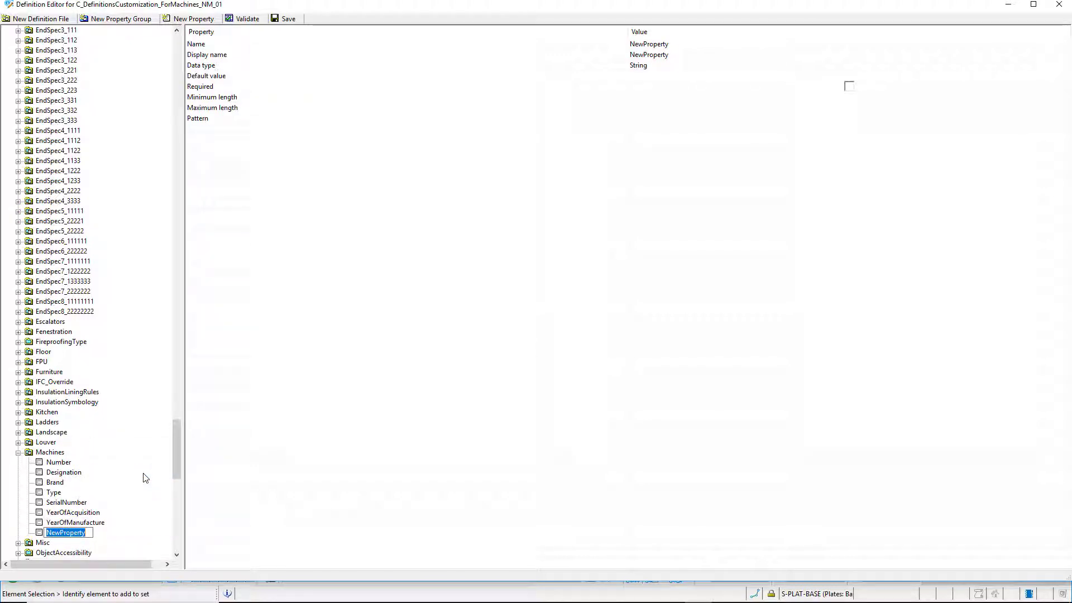
text(Dimensions)
key(Return)
Step: Add the properties Mass and Power to the Machines definition below Dimensions
right_click(59, 532)
click(115, 482)
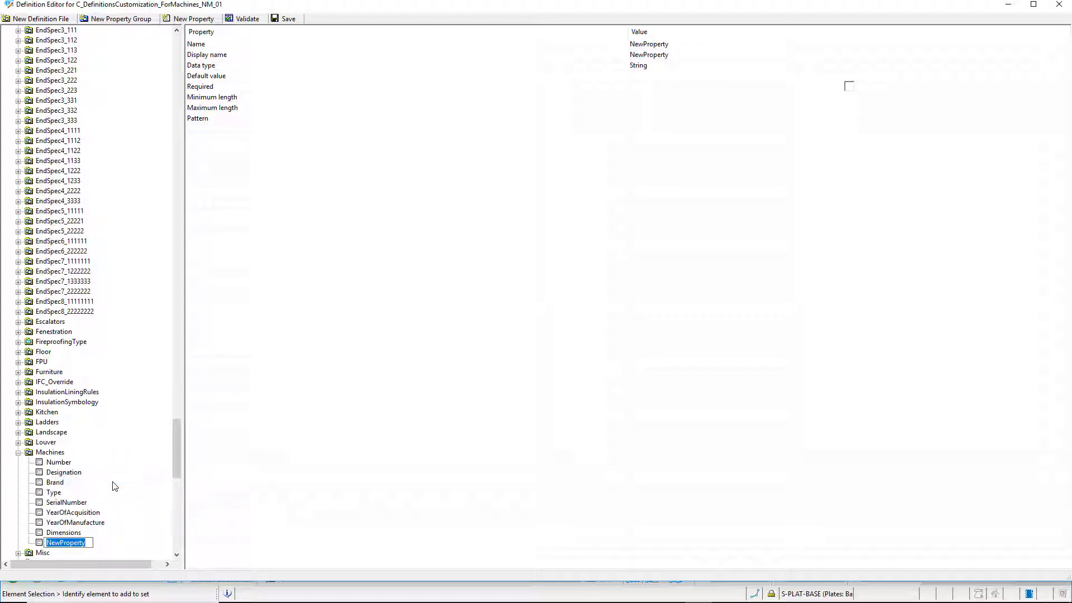
text(Mass)
key(Return)
scroll(112, 485, down, 2)
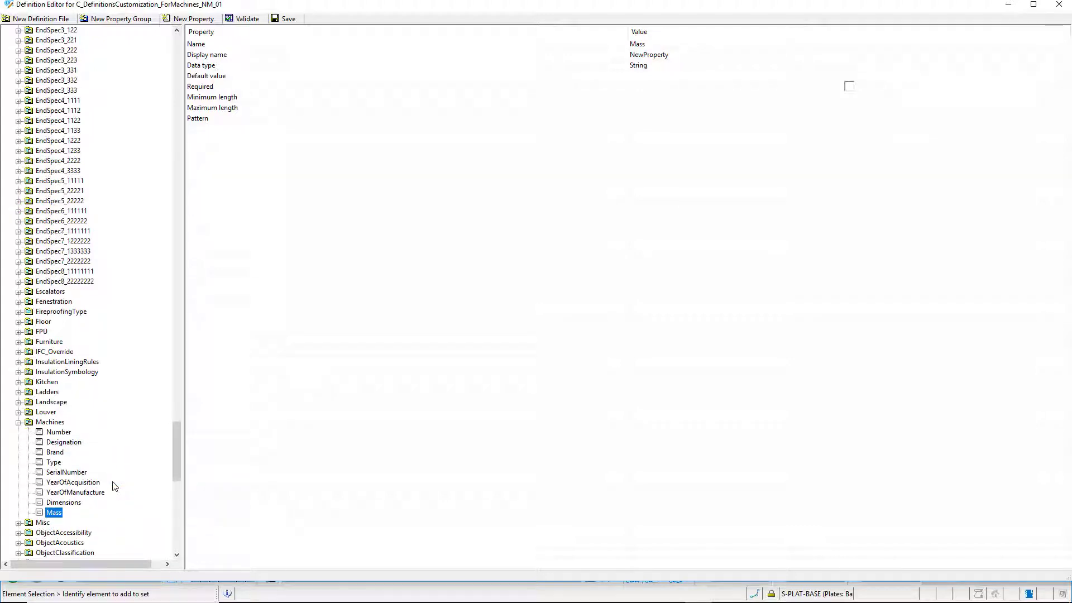
right_click(88, 485)
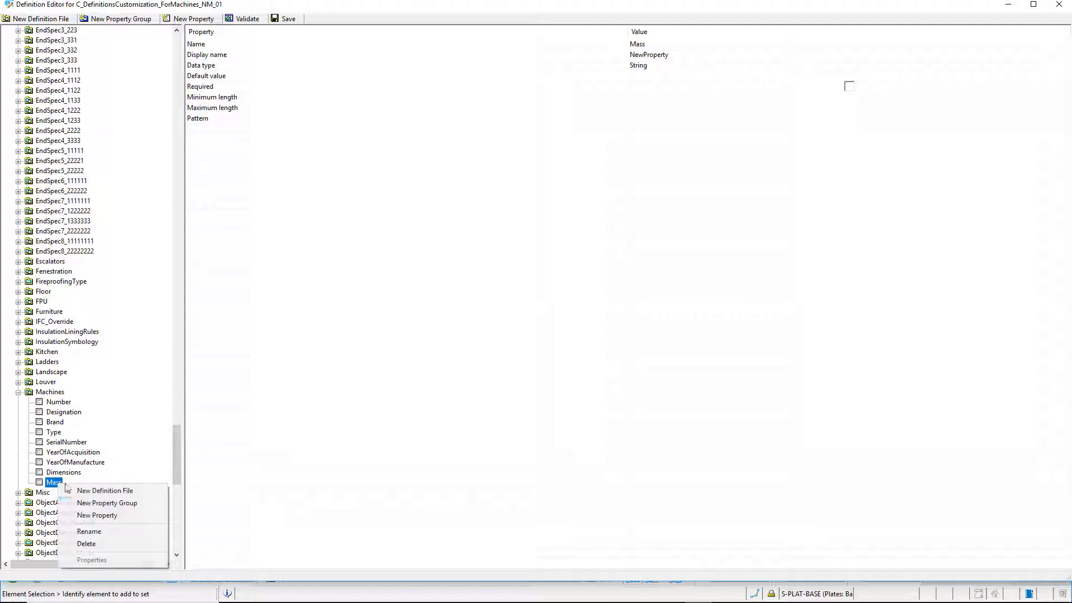
click(104, 514)
text(Power)
key(Return)
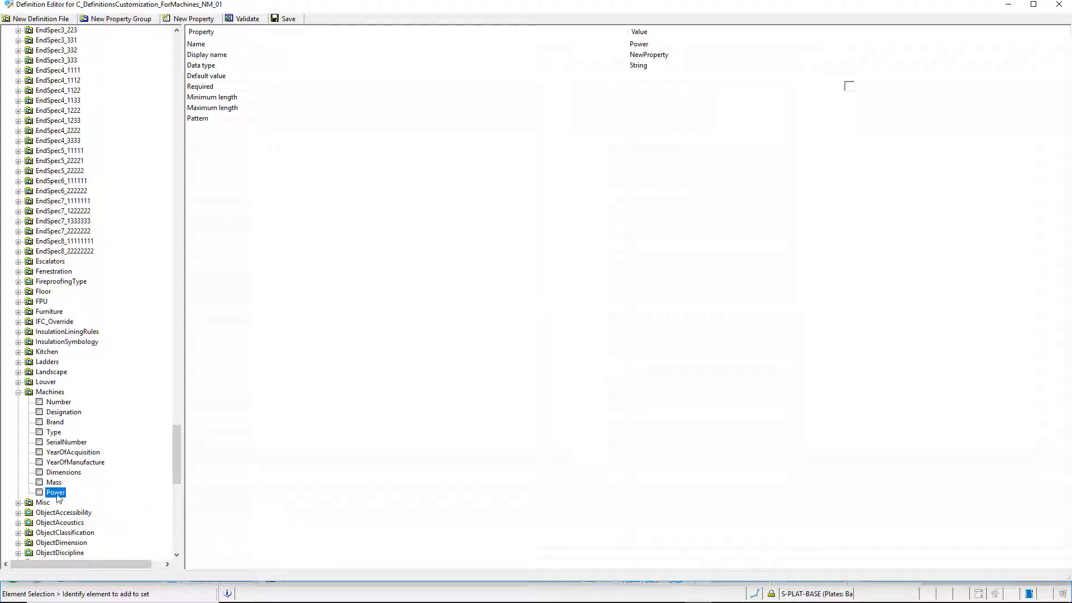
Step: Add the properties Amperage and Tension to the Machines definition below Power
right_click(57, 494)
click(87, 525)
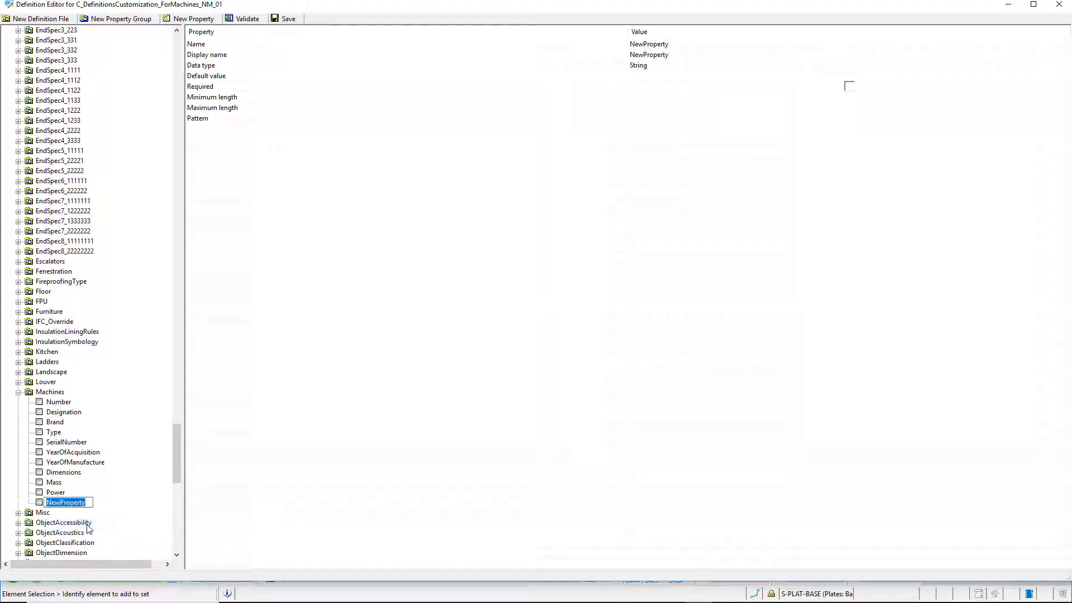
text(Amperage)
key(Return)
right_click(69, 505)
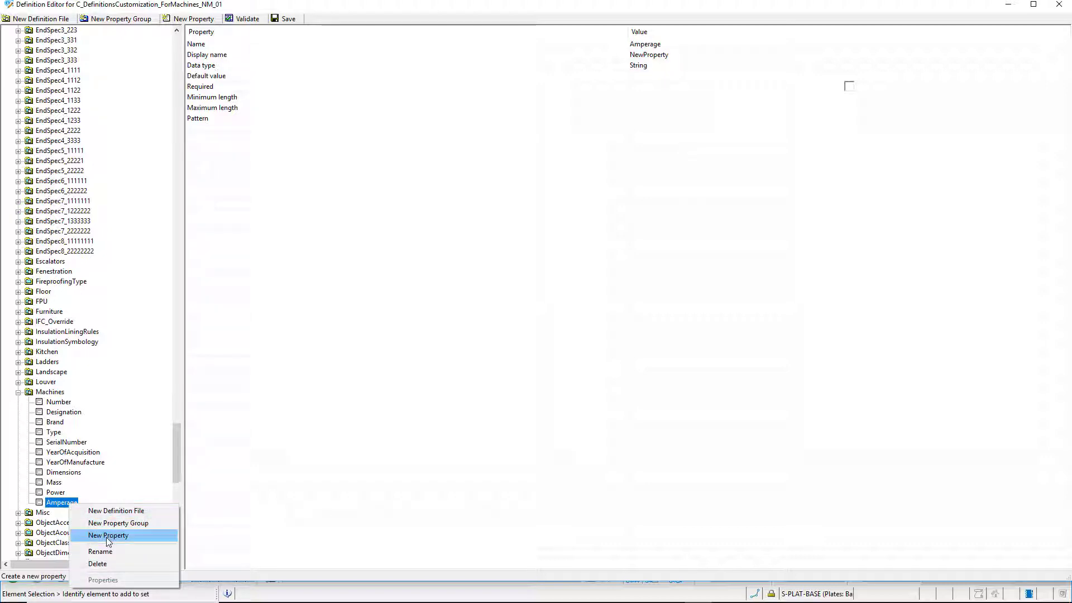
click(107, 537)
text(Tension)
key(Return)
Step: Add the properties DateOfMaintenance and MaintenanceFrequency to the Machines definition below Tension
scroll(91, 525, down, 1)
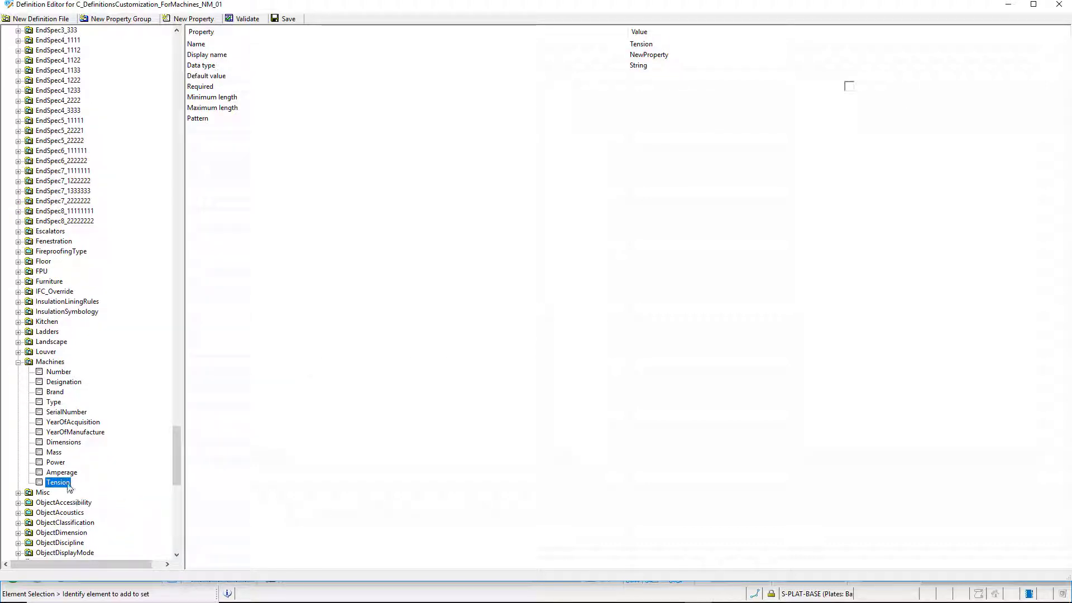
right_click(68, 483)
click(100, 515)
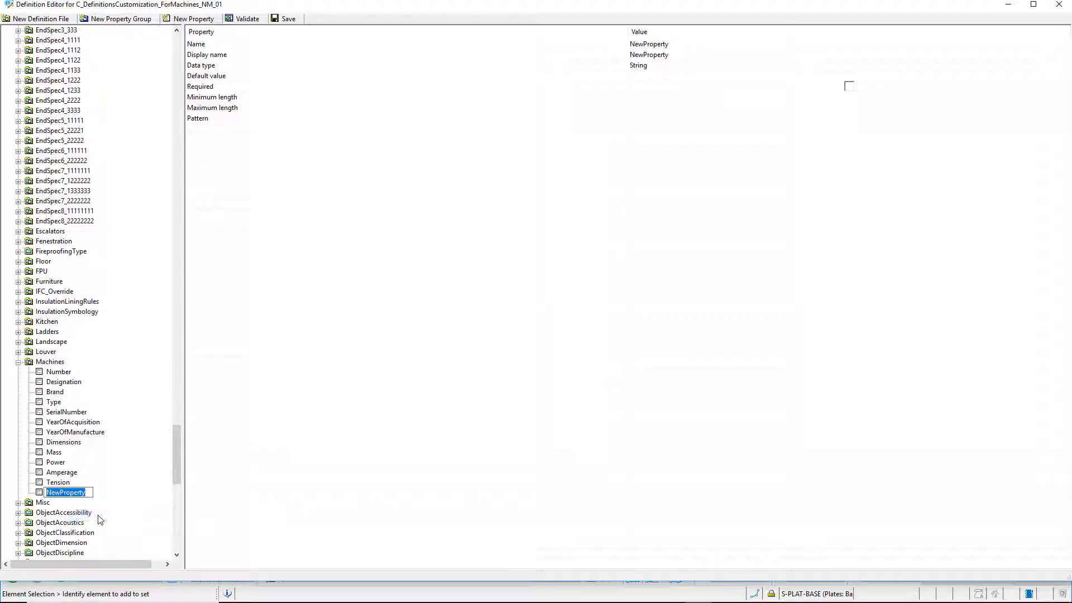
text(DateOfMaintenance)
key(Return)
right_click(89, 495)
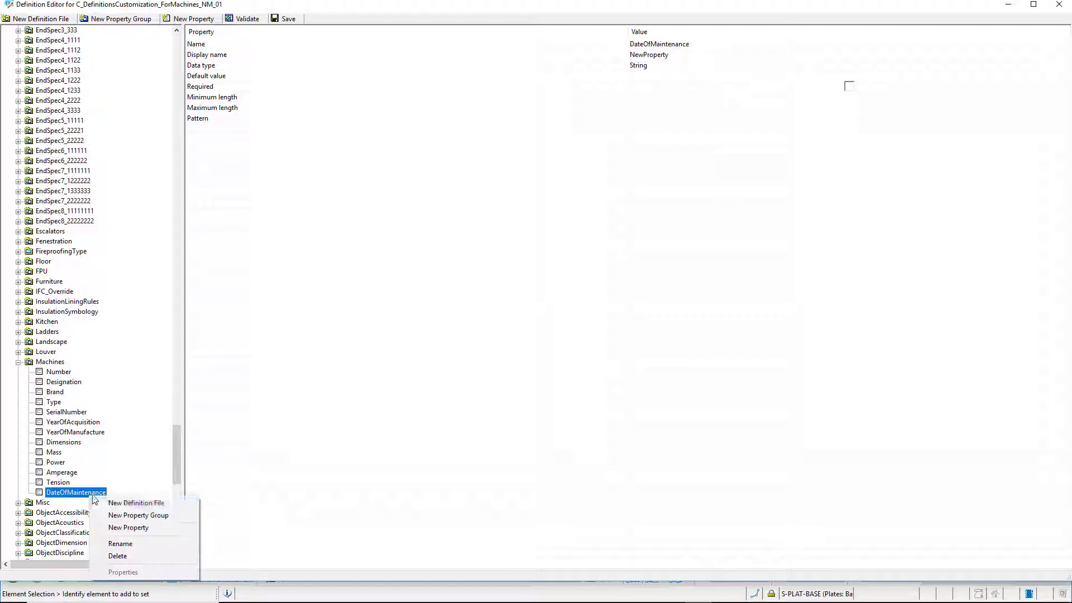
click(123, 527)
text(MaintenanceFrequency)
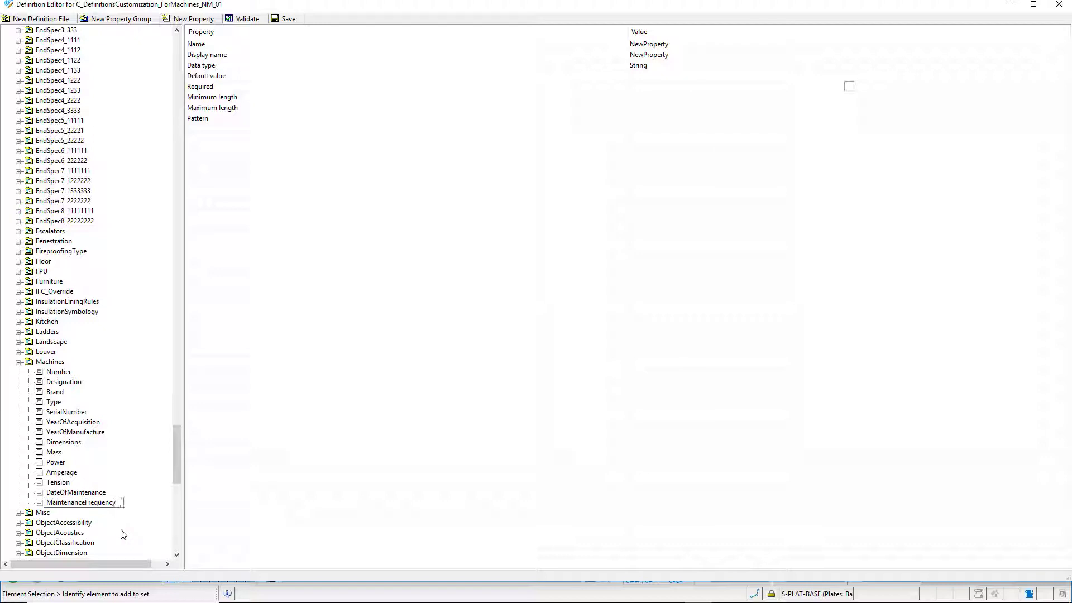
key(Return)
Step: Add the properties Security and ManufacturerURL to the Machines definition below MaintenanceFrequency
right_click(102, 509)
click(138, 536)
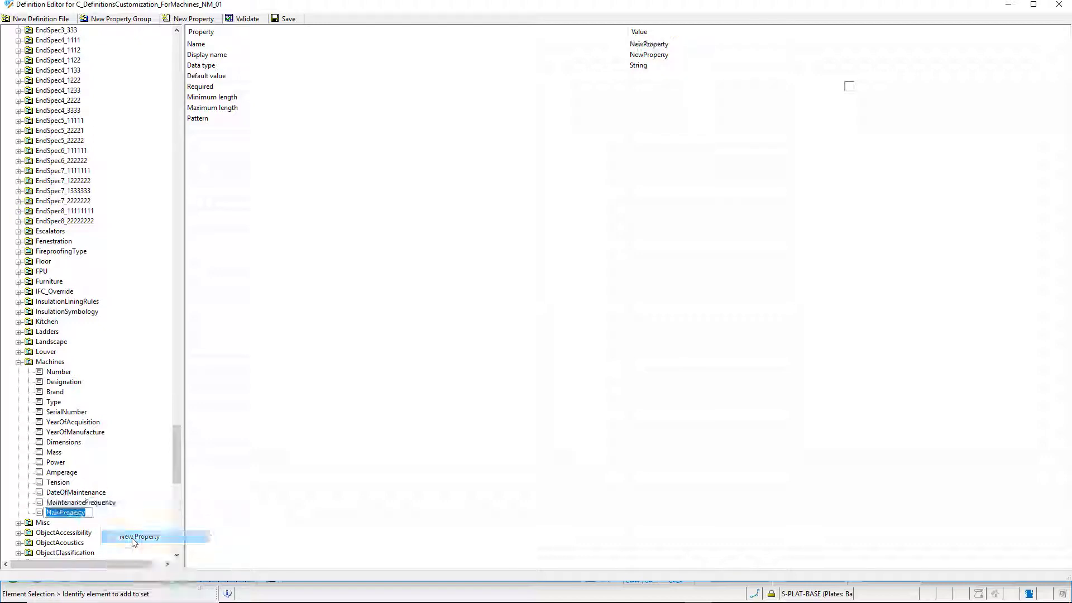
text(Security)
key(Return)
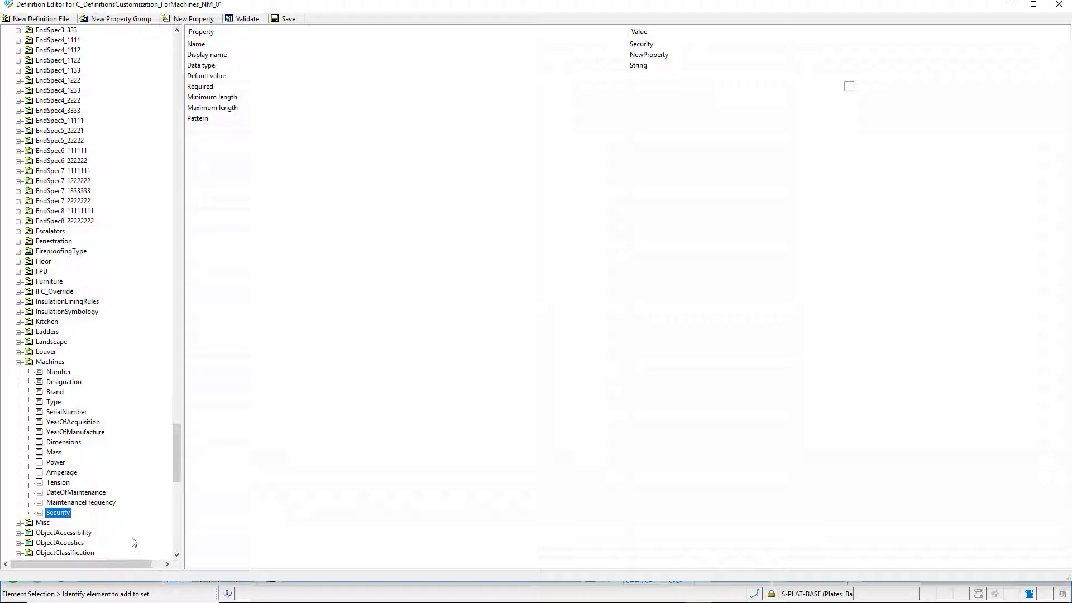
right_click(73, 518)
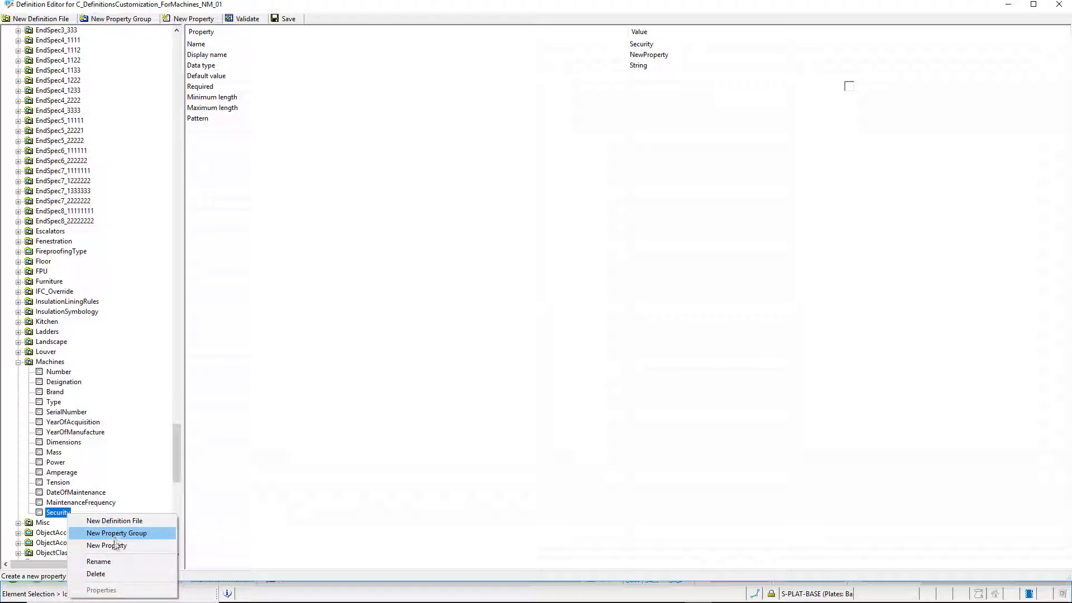
click(116, 546)
text(ManufacturerURL)
key(Return)
Step: Add the property GMAO below ManufacturerURL, then save the definitions and close the Definition Editor
right_click(91, 525)
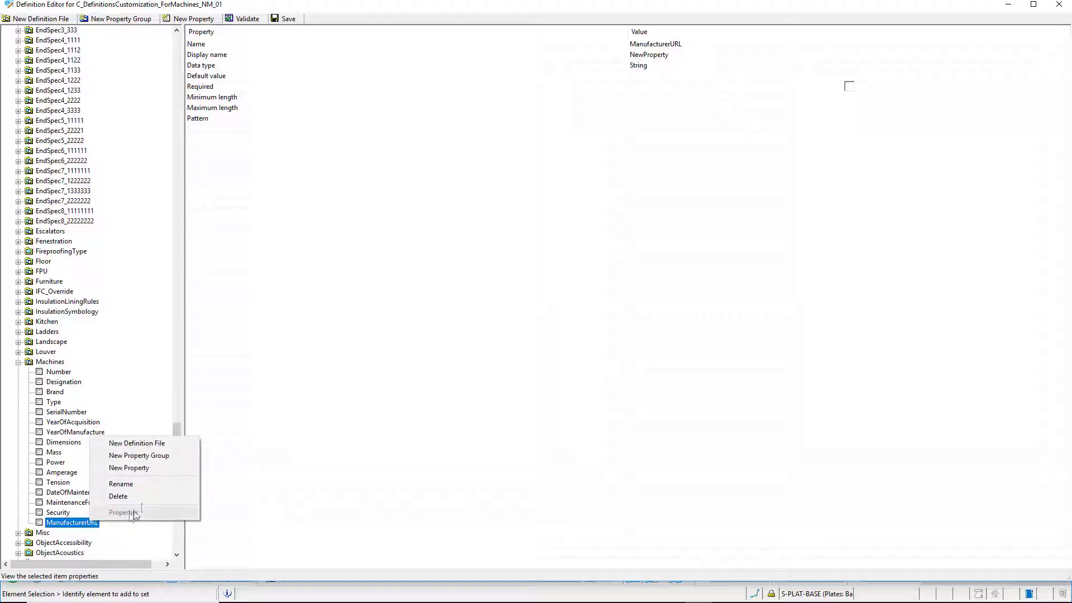
click(149, 468)
text(GMAO)
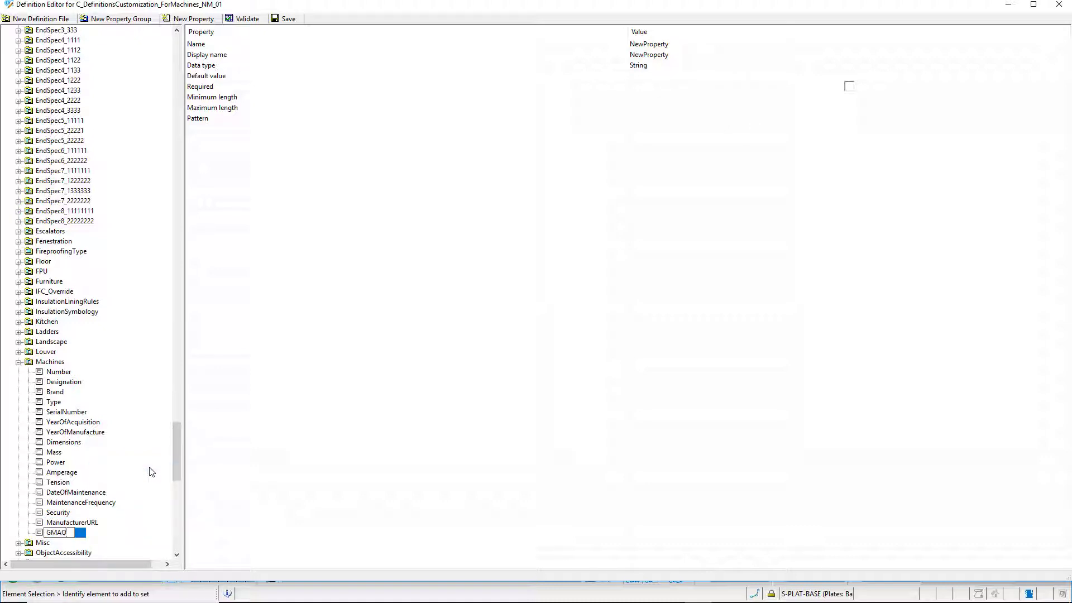
key(Return)
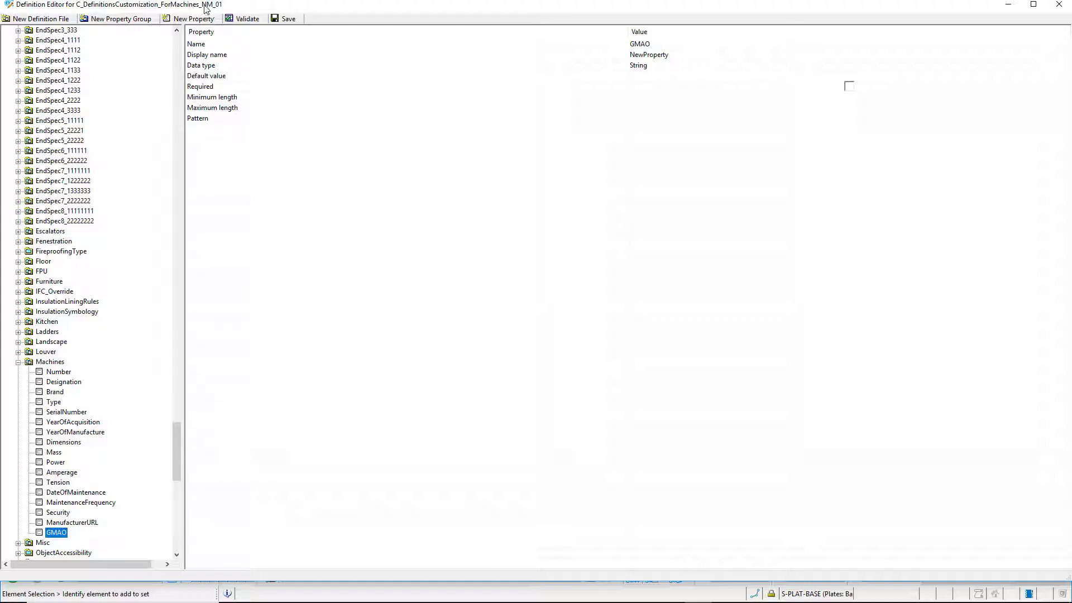
click(282, 19)
click(1057, 5)
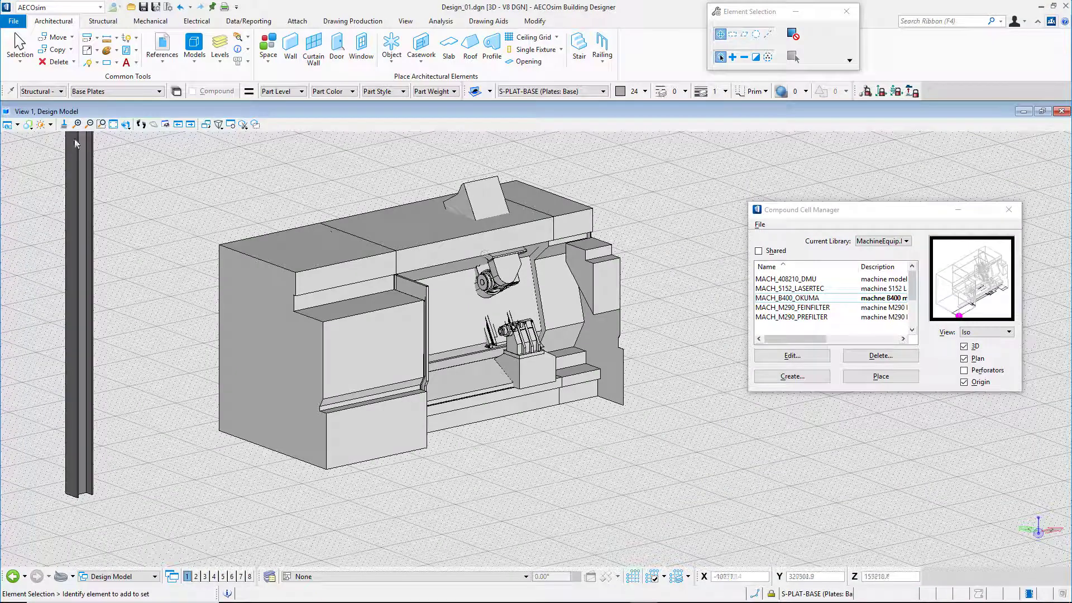
Step: Open the Catalog Editor and expand the Architectural group of catalog items
click(248, 21)
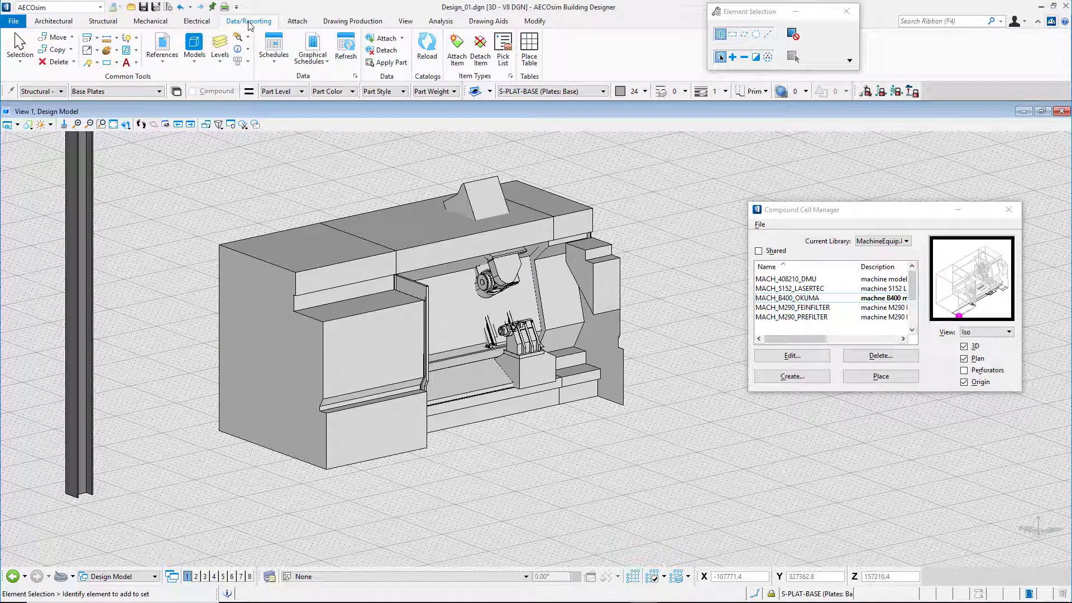
click(355, 76)
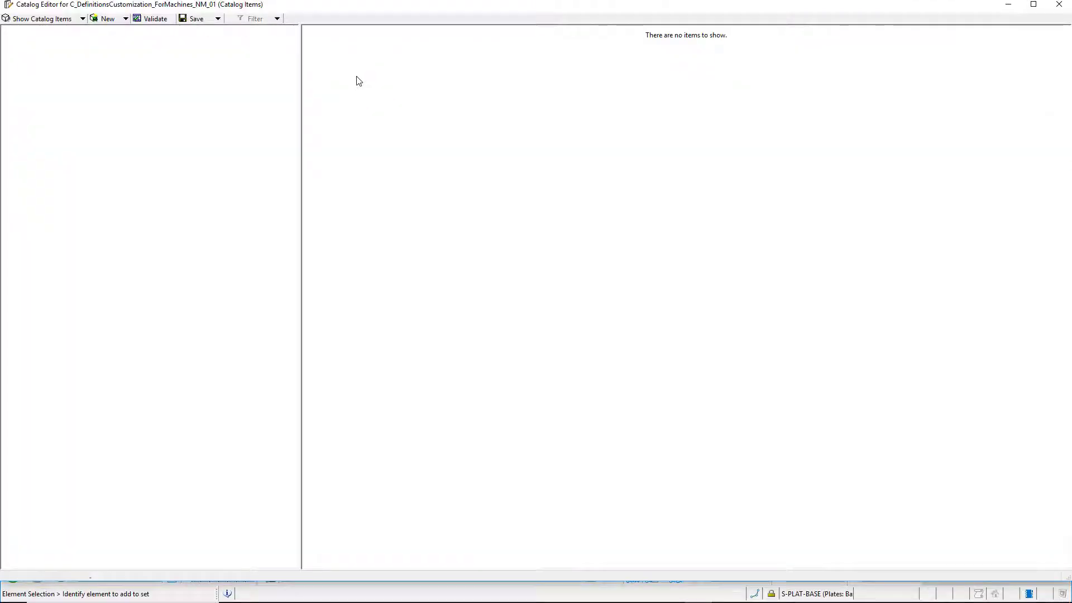
click(18, 40)
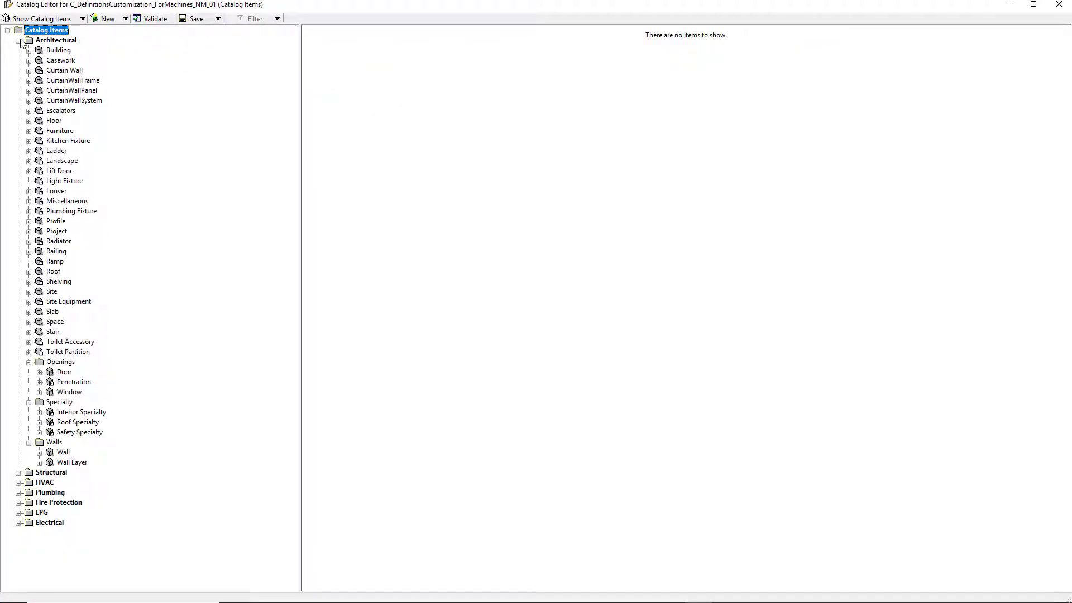
Step: Start a new catalog type in the Architectural group and name it Machines
right_click(41, 39)
key(Escape)
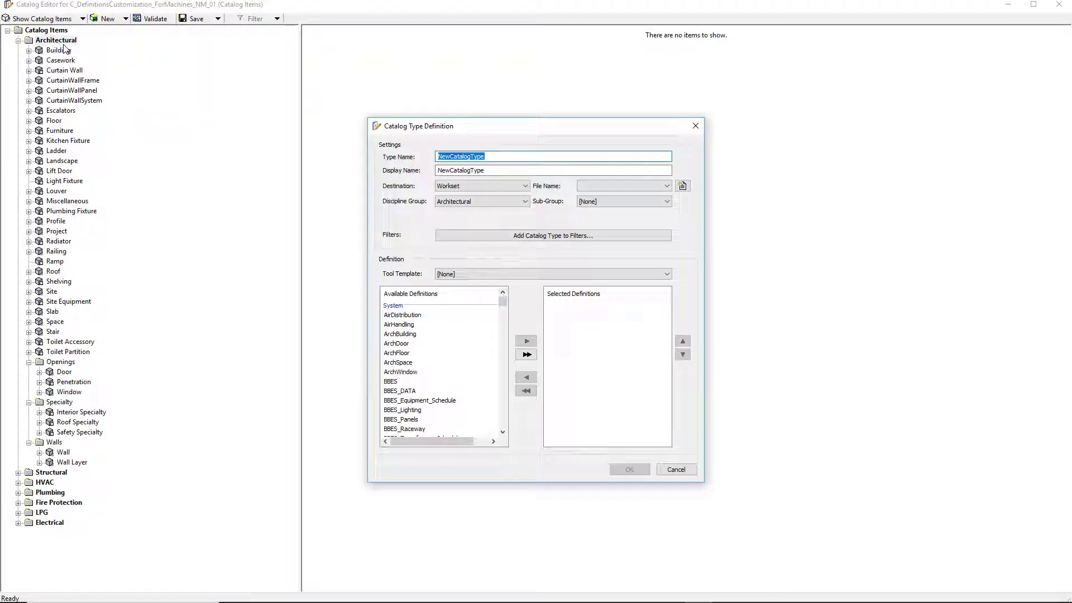
text(Machines)
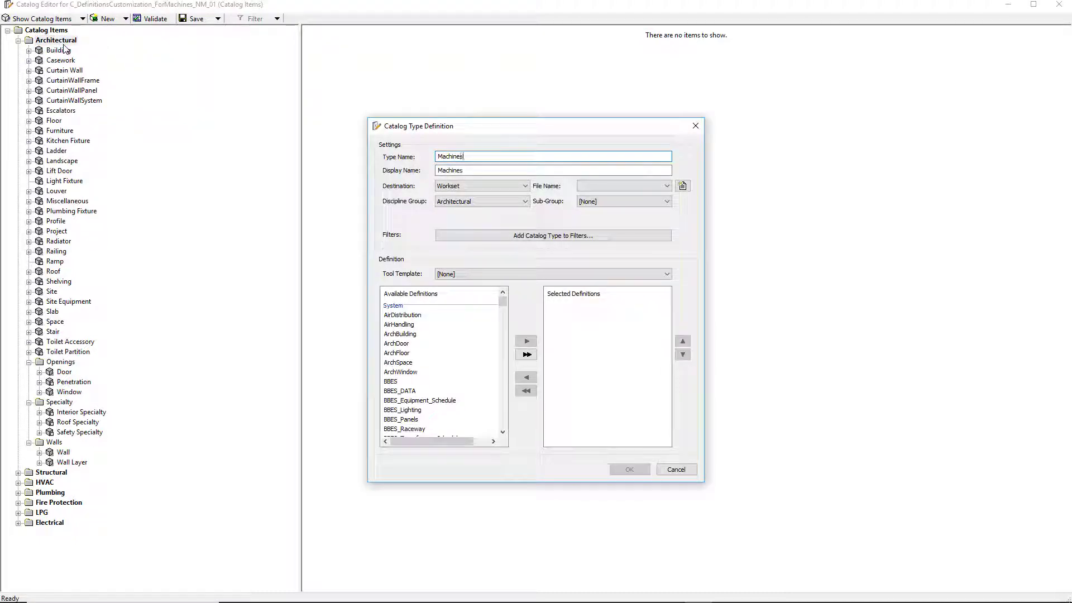
Step: Create a DataGroup file named WorksetMachines in the workset's DataGroupSystem folder for the Machines catalog type
click(682, 186)
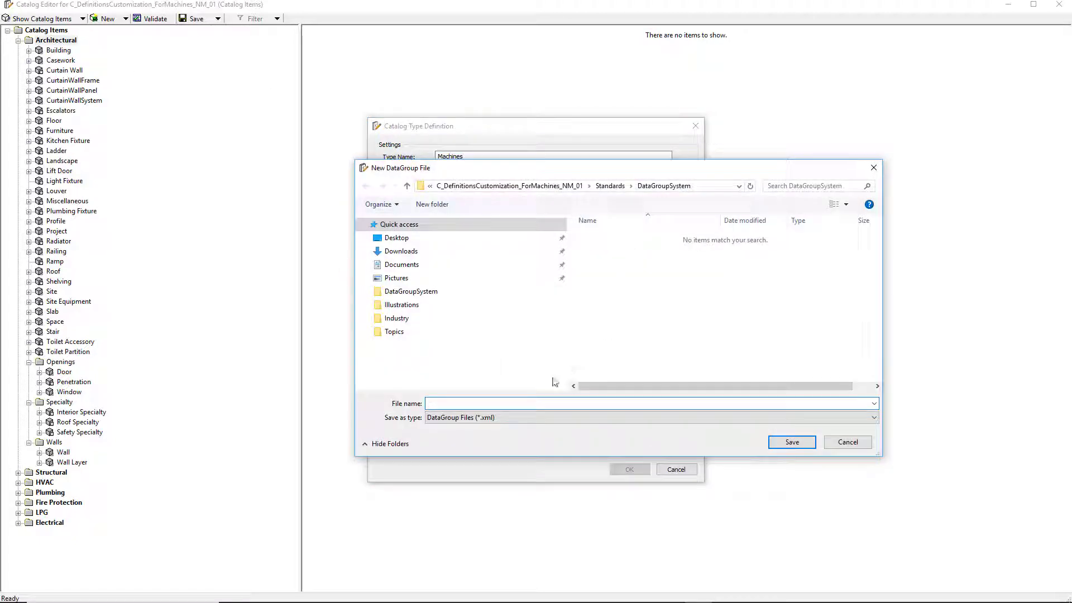
text(W)
key(BackSpace)
text(WorksetMachines)
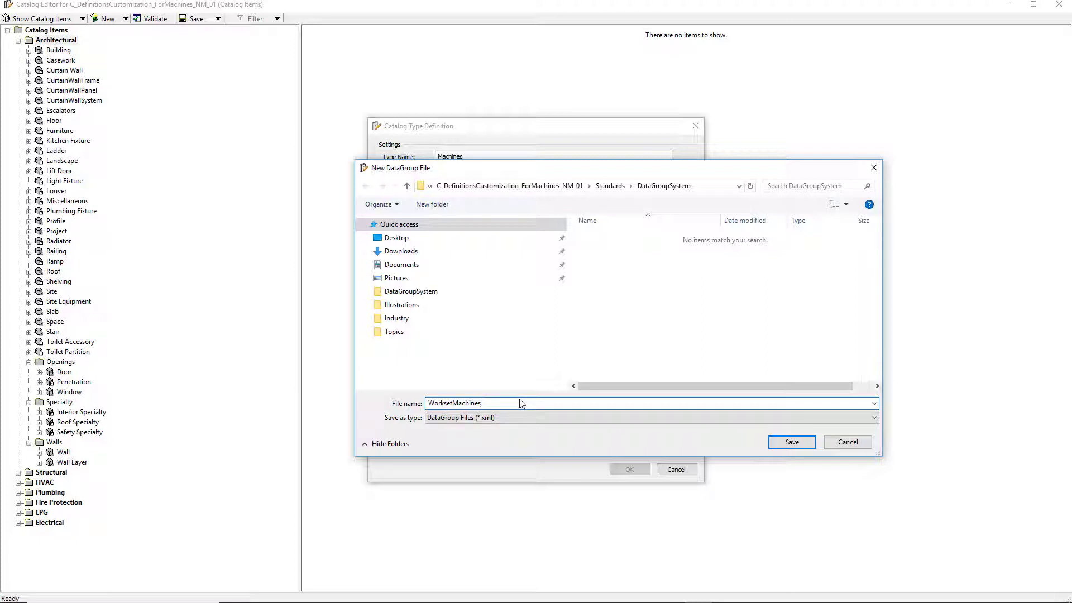
click(783, 443)
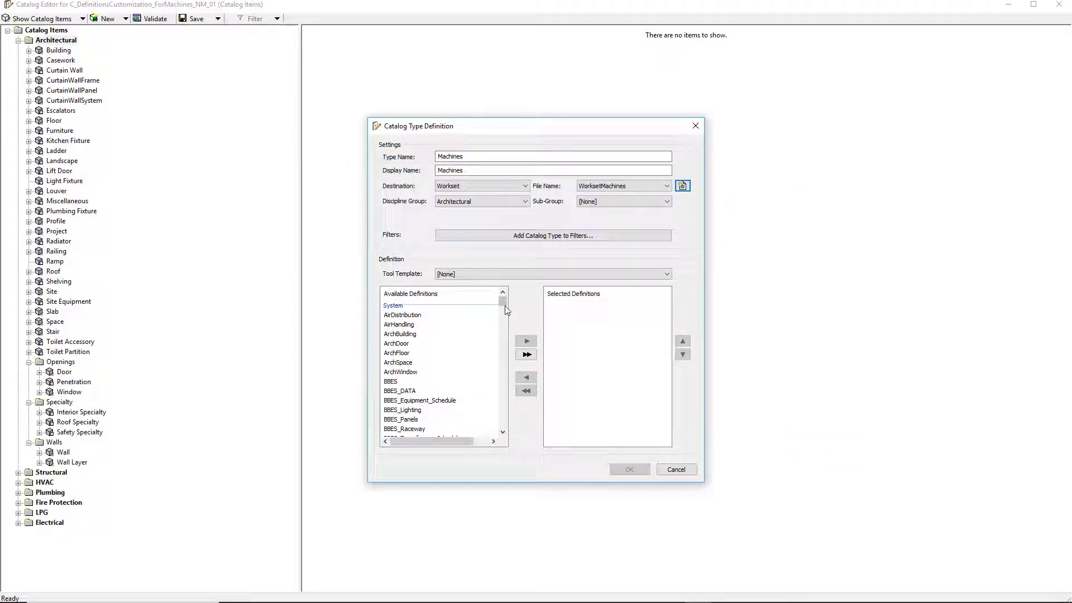
Step: Add the definitions ObjectClassification, ObjectIdentity and ObjectMaterial to the Machines catalog type
drag(505, 309, 493, 422)
click(433, 393)
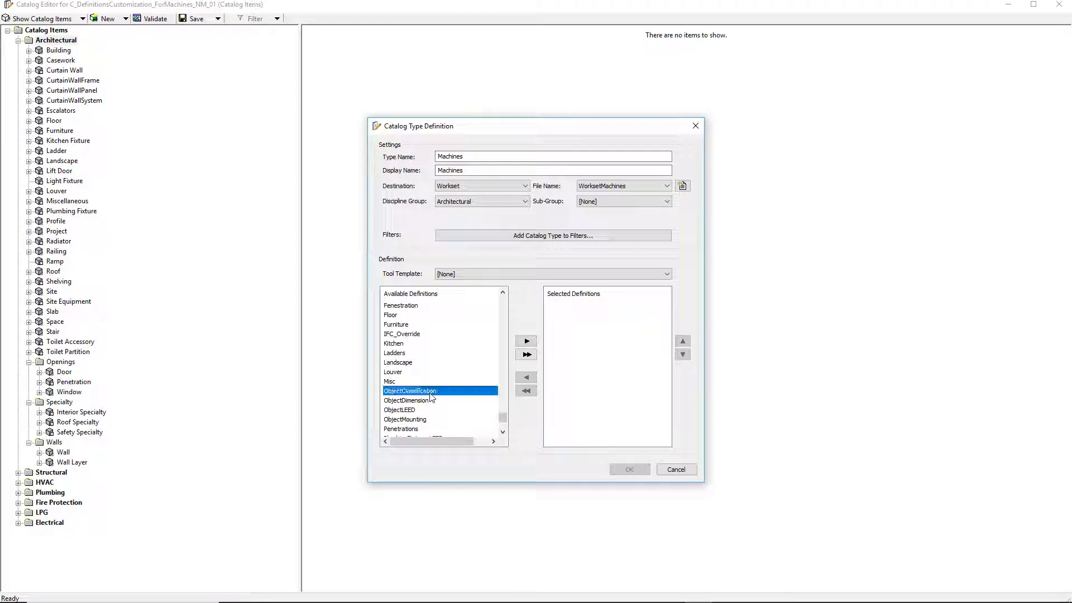
click(526, 341)
scroll(503, 403, up, 5)
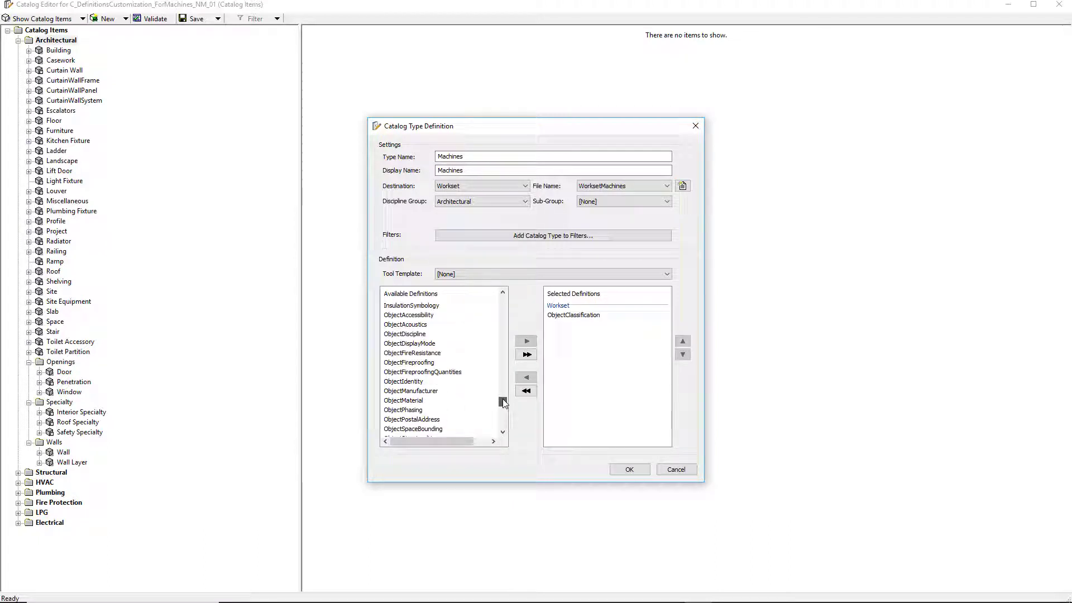
click(426, 382)
click(526, 341)
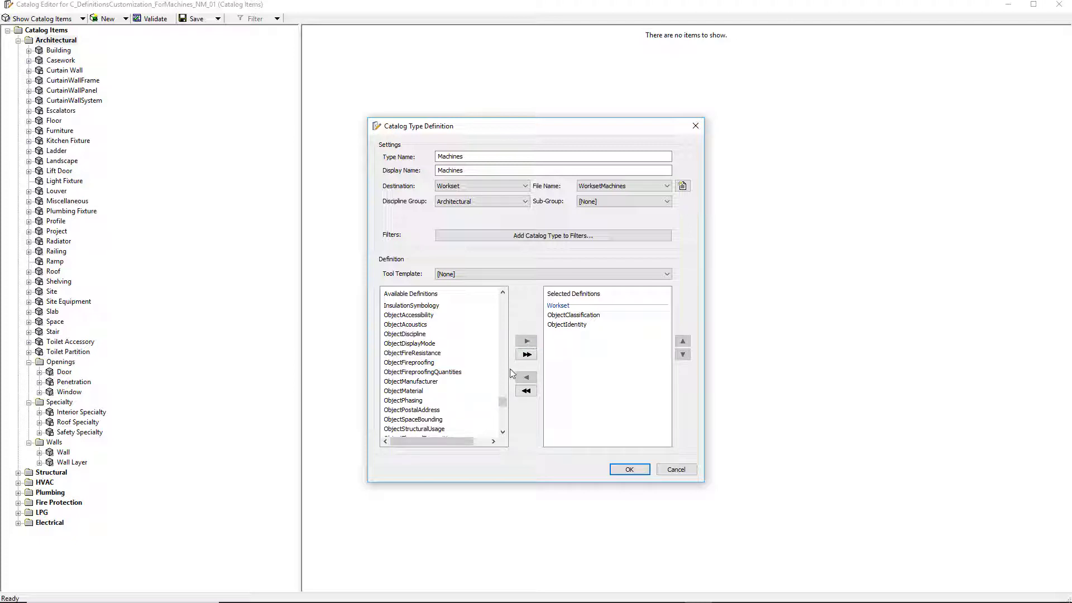
click(413, 390)
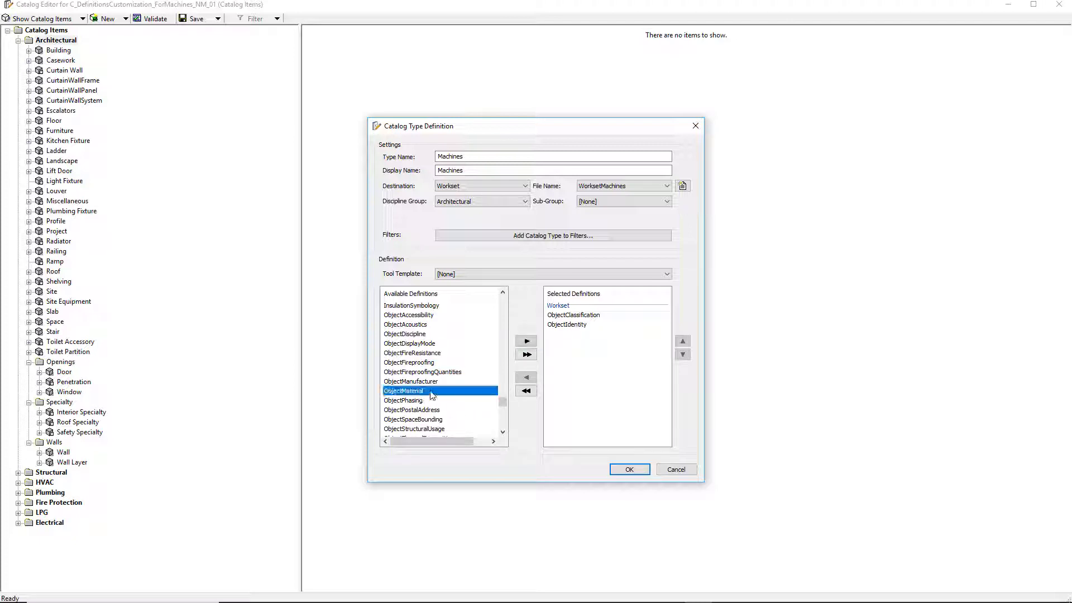
click(528, 342)
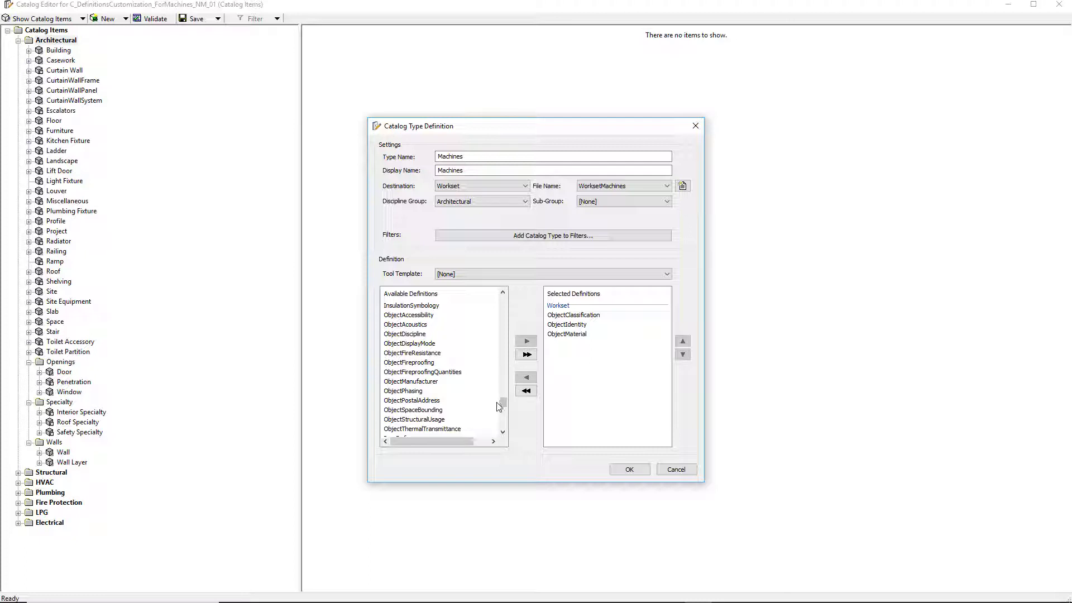
Step: Add the definitions ParaDef and Machines to the catalog type and finish creating it
drag(502, 402, 503, 408)
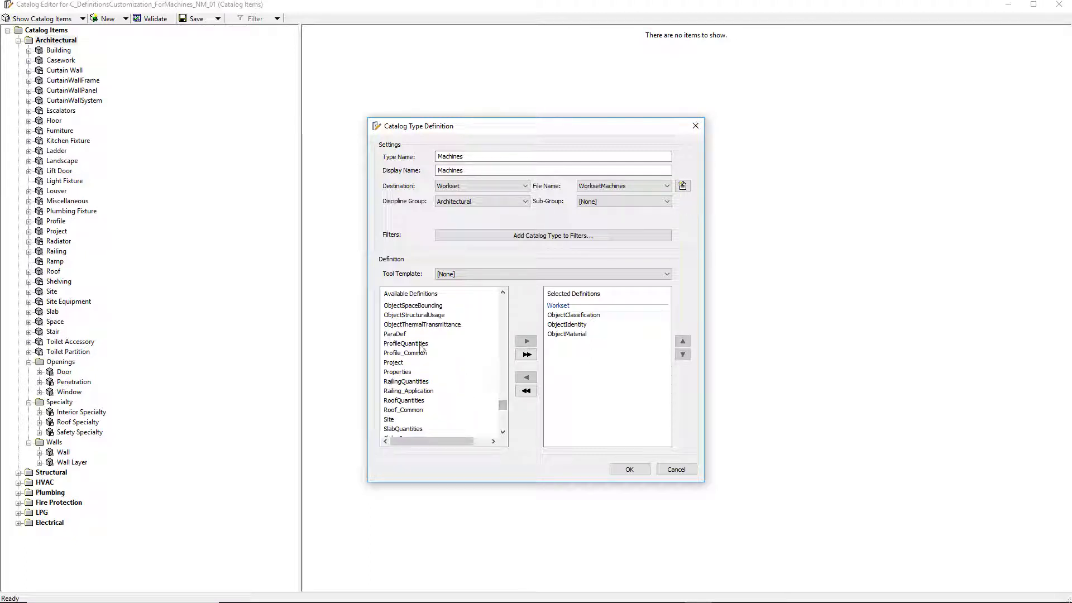
click(401, 334)
click(527, 341)
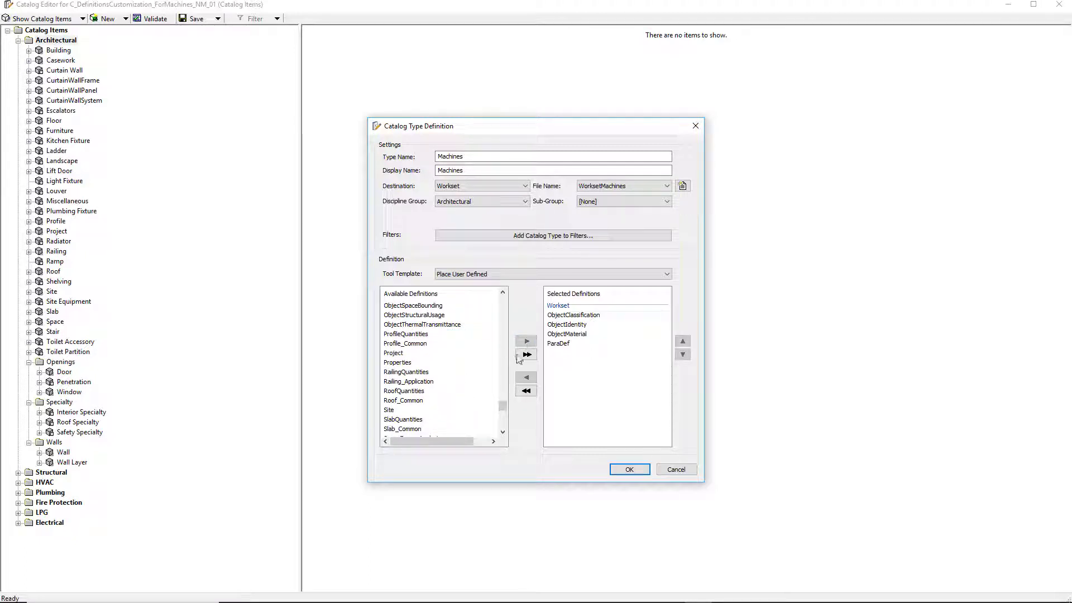
drag(502, 407, 503, 425)
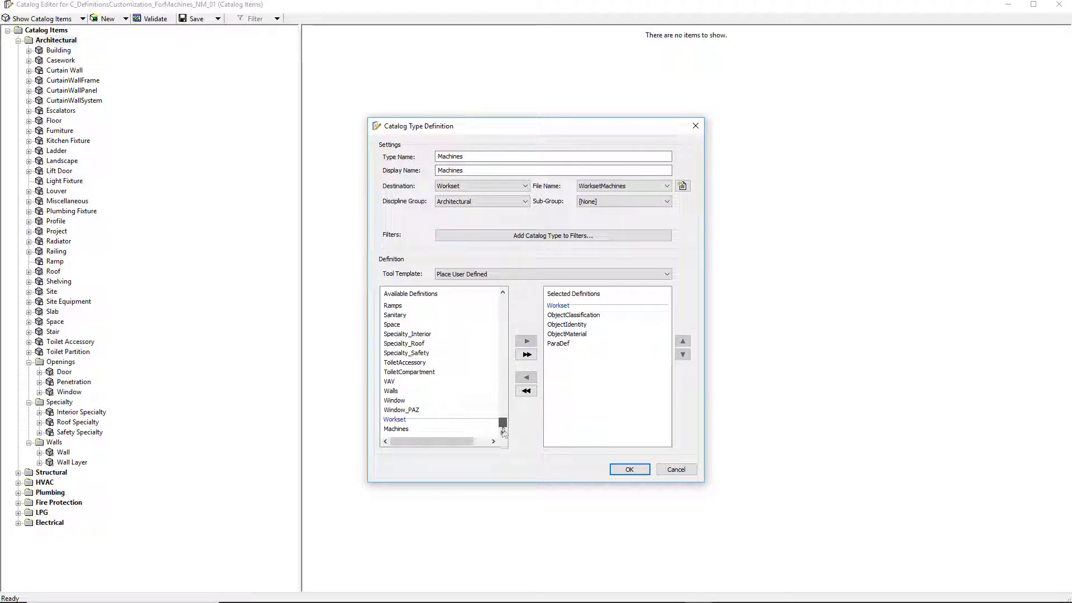
click(403, 429)
click(527, 342)
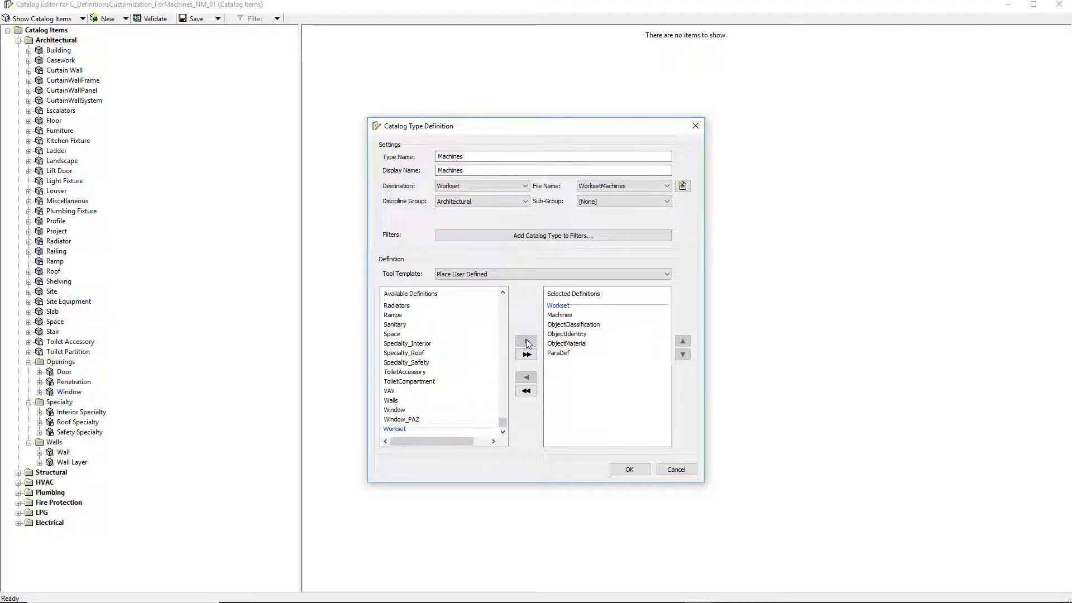
click(625, 470)
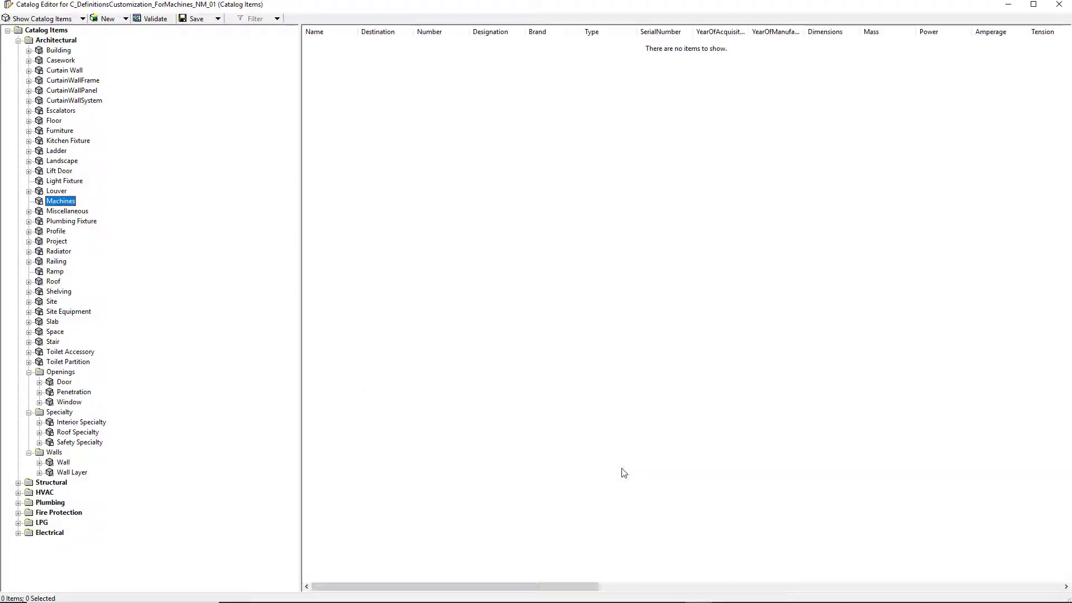
Step: Create a catalog item named *B400_MULTUS under the Machines catalog type, stored in the workset file WorkSet_Catalogs.xml
right_click(72, 204)
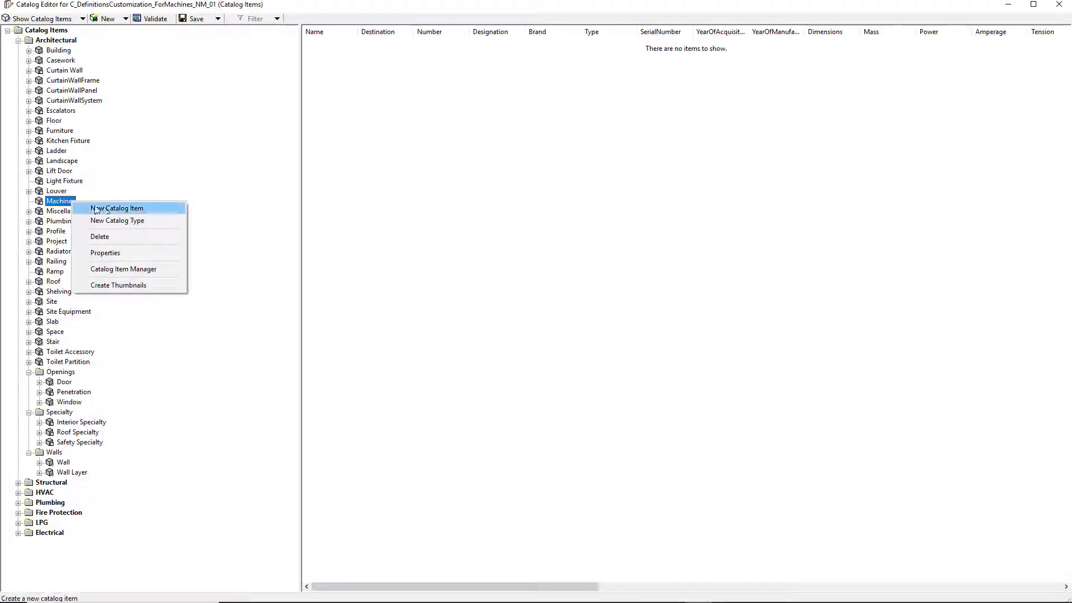
click(107, 210)
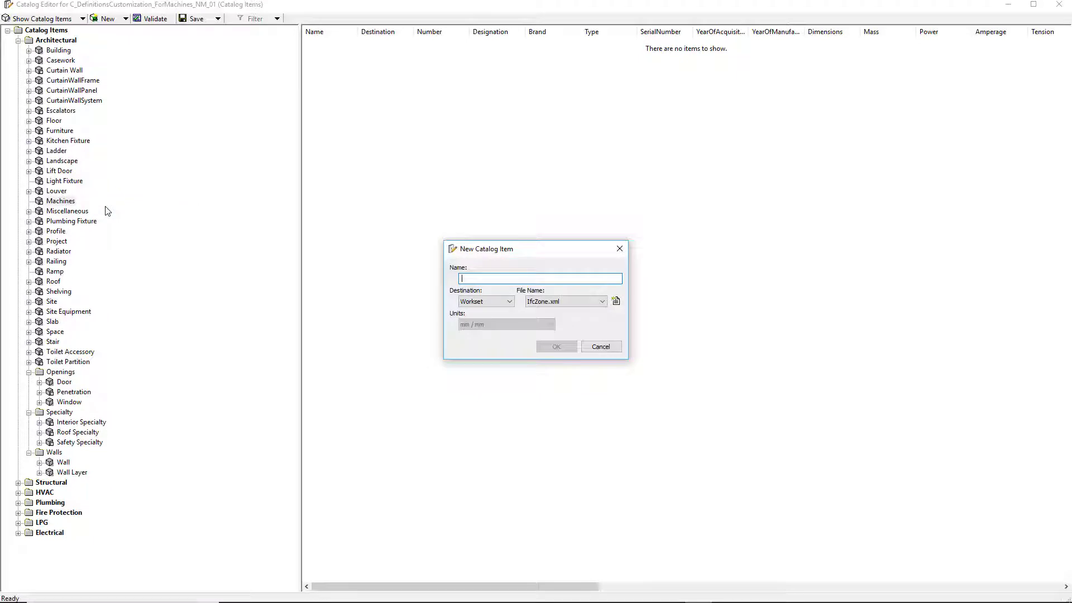
text(*)
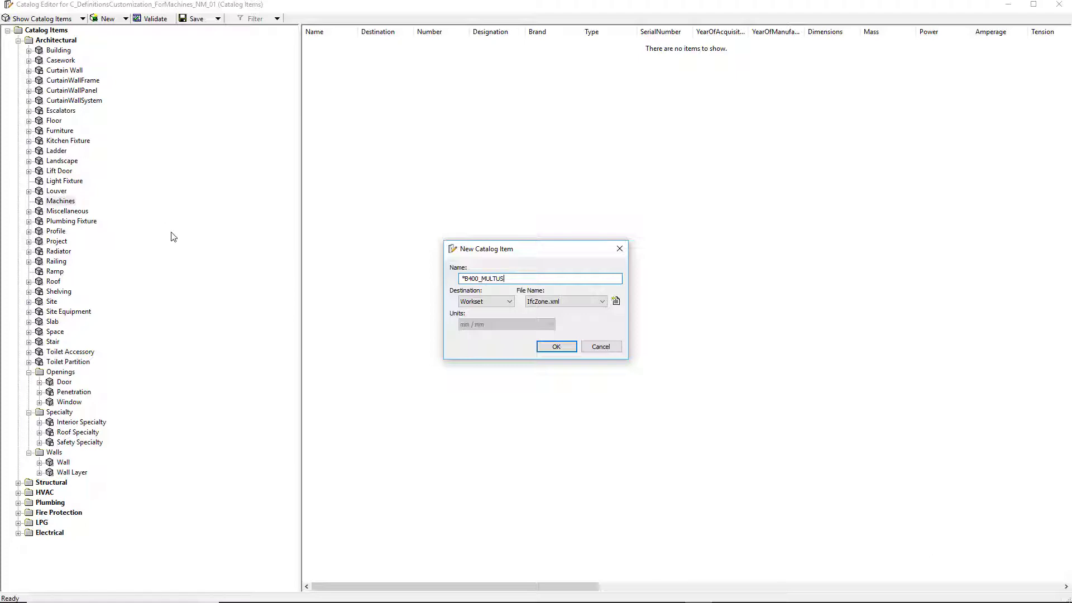
click(591, 303)
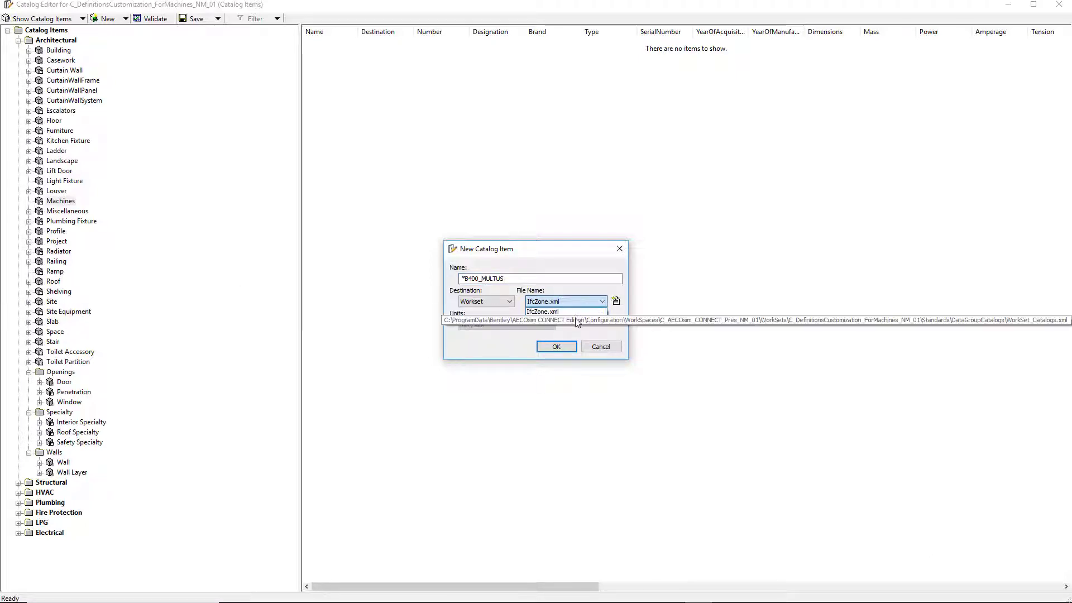
click(577, 318)
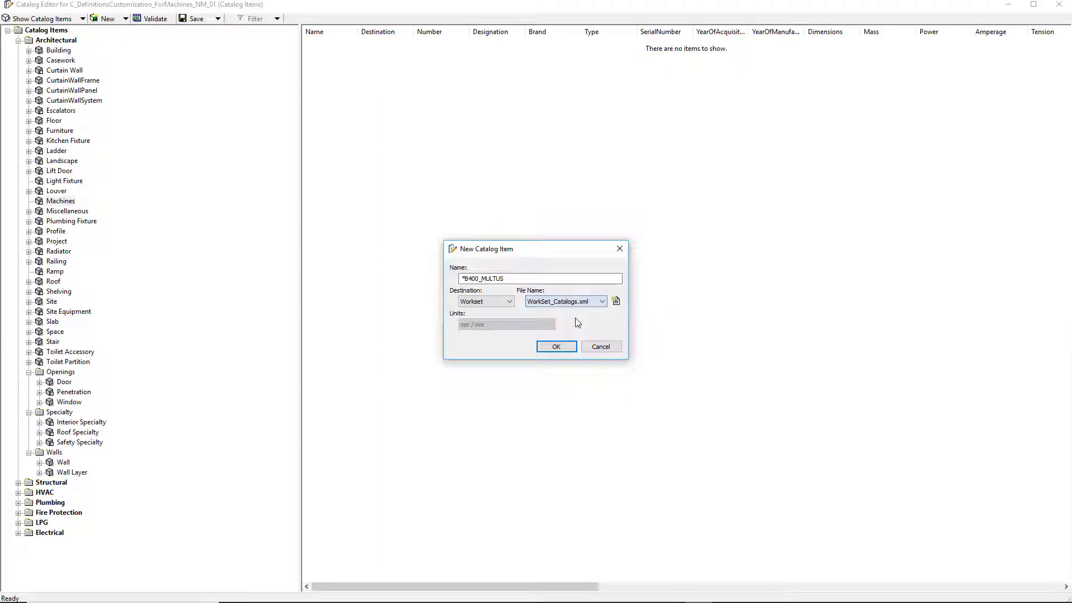
click(564, 348)
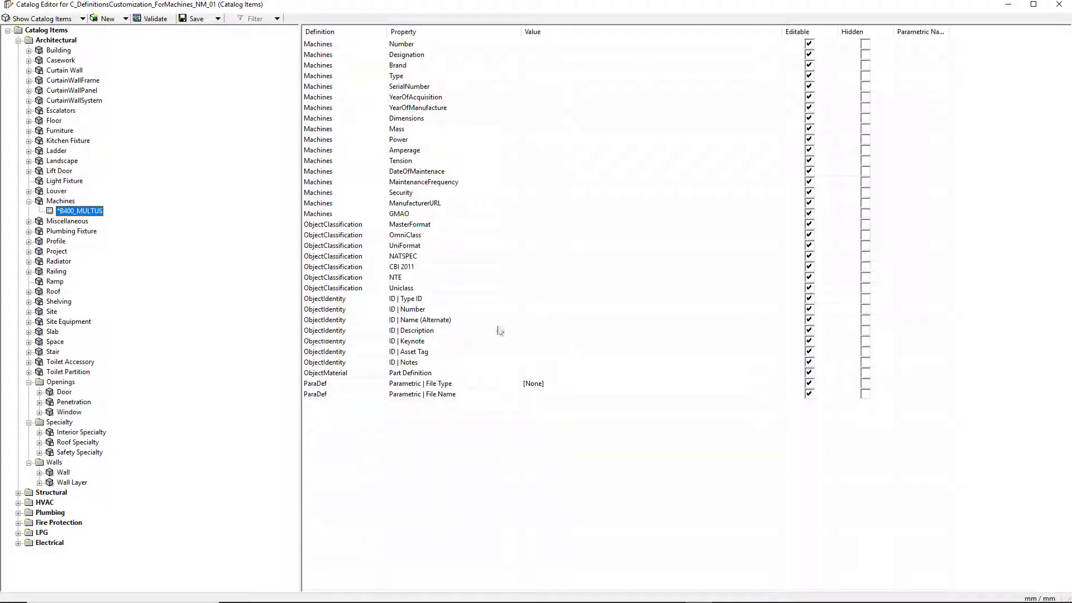
Step: Set the new catalog item's Number to 001, Designation to B400, Brand to OKUMA and Type to B400
click(540, 44)
click(552, 44)
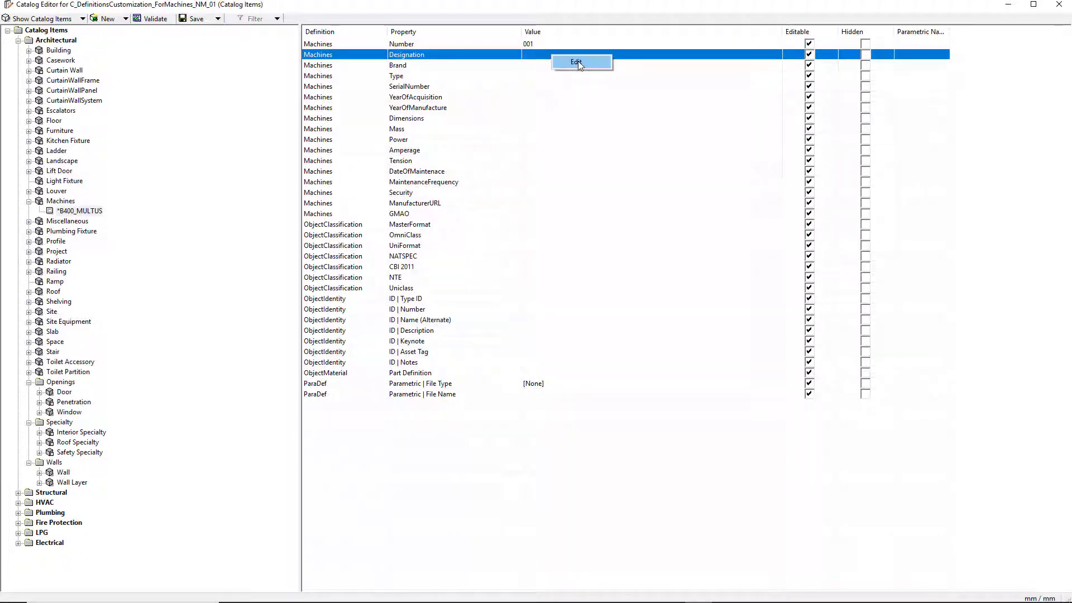
click(576, 57)
text(B400)
click(581, 66)
click(594, 70)
text(OKUMA)
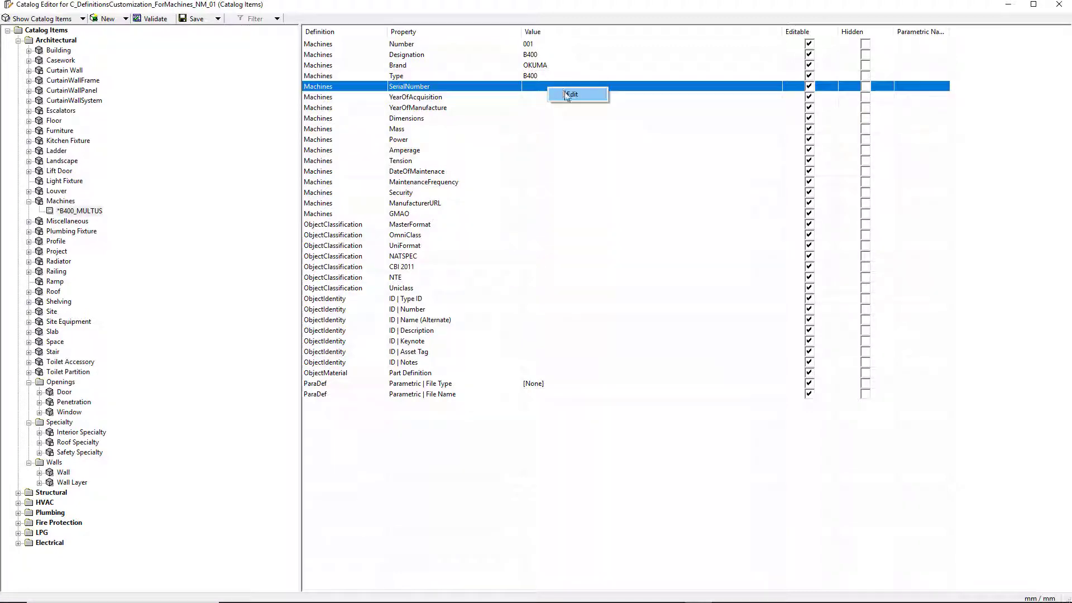
Step: Set SerialNumber to 00001, YearOfAcquisition to 24 03 2017, YearOfManufacture to 05 05 2015, Dimensions to Length 4925, Width 2298, Height 2540mm, and Mass to 9500Kg
click(565, 89)
text(00001)
click(566, 97)
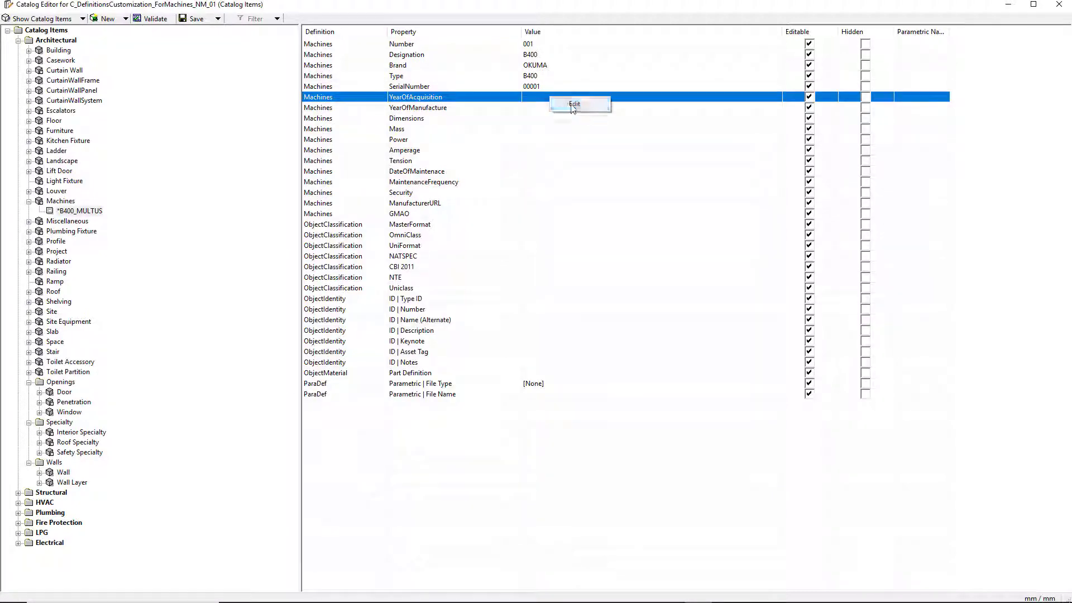
click(572, 105)
text(24 03 201)
click(558, 107)
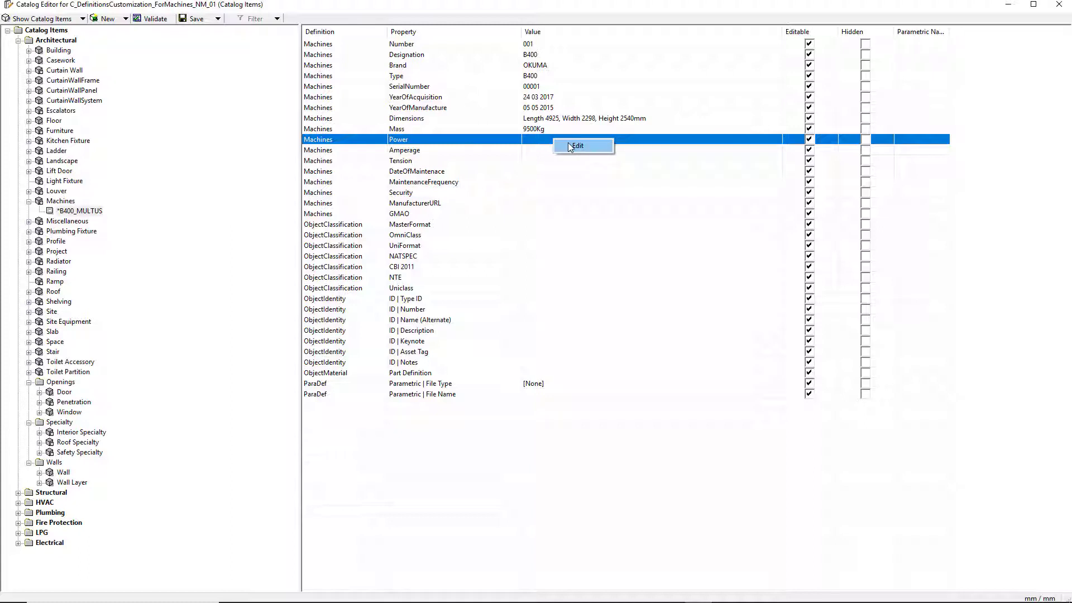
click(570, 146)
text(5)
click(535, 151)
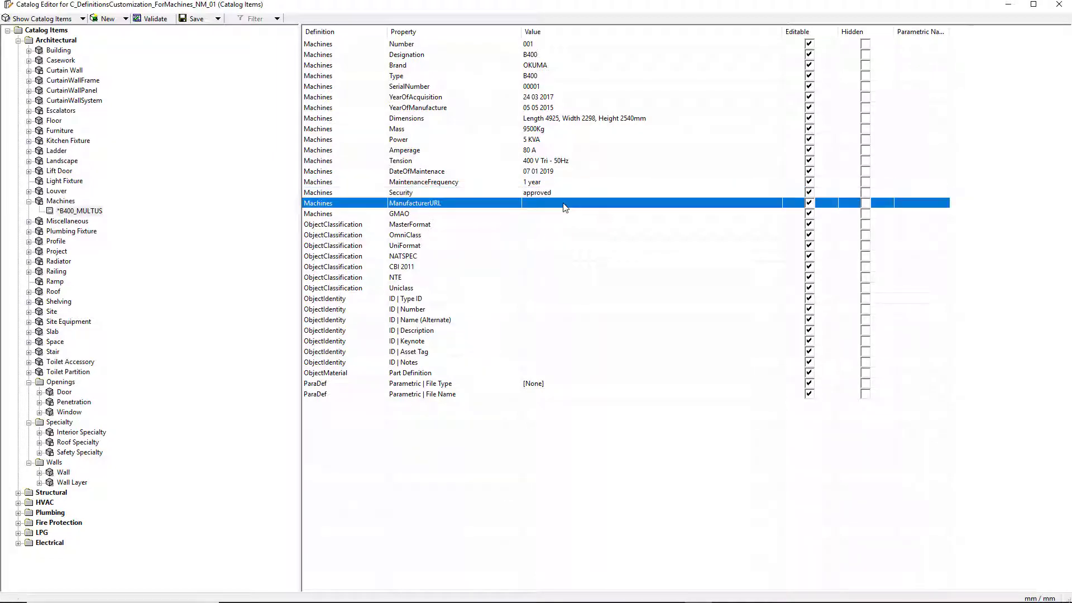
right_click(565, 206)
click(591, 211)
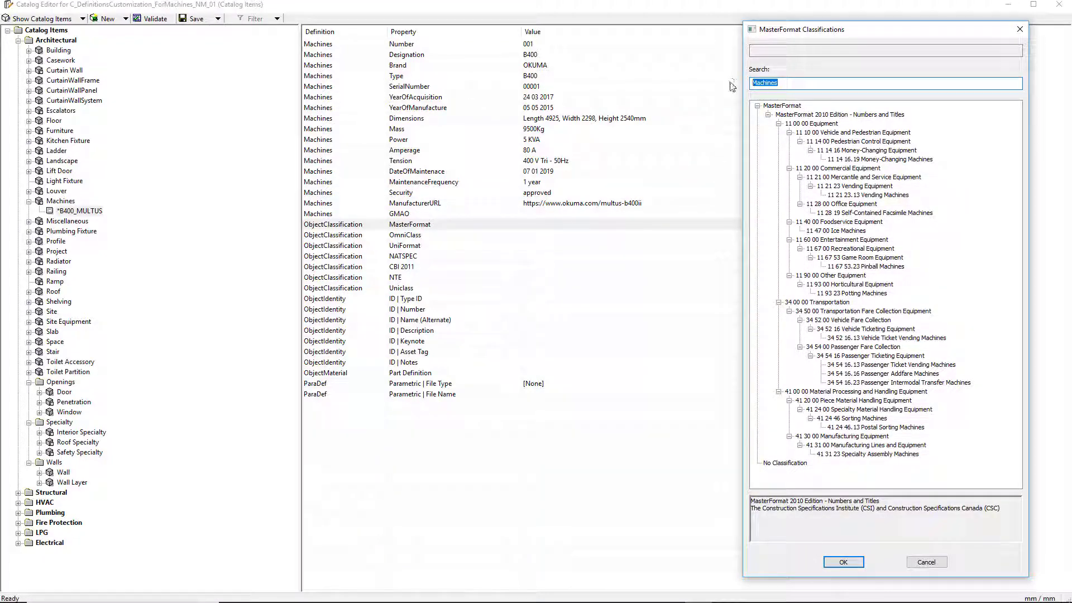
Step: Classify the item as MasterFormat 41 31 19, OmniClass 22-41 31 19, CBI 2011 5635 and Uniclass D279, with Type ID B400
text(41 31 19)
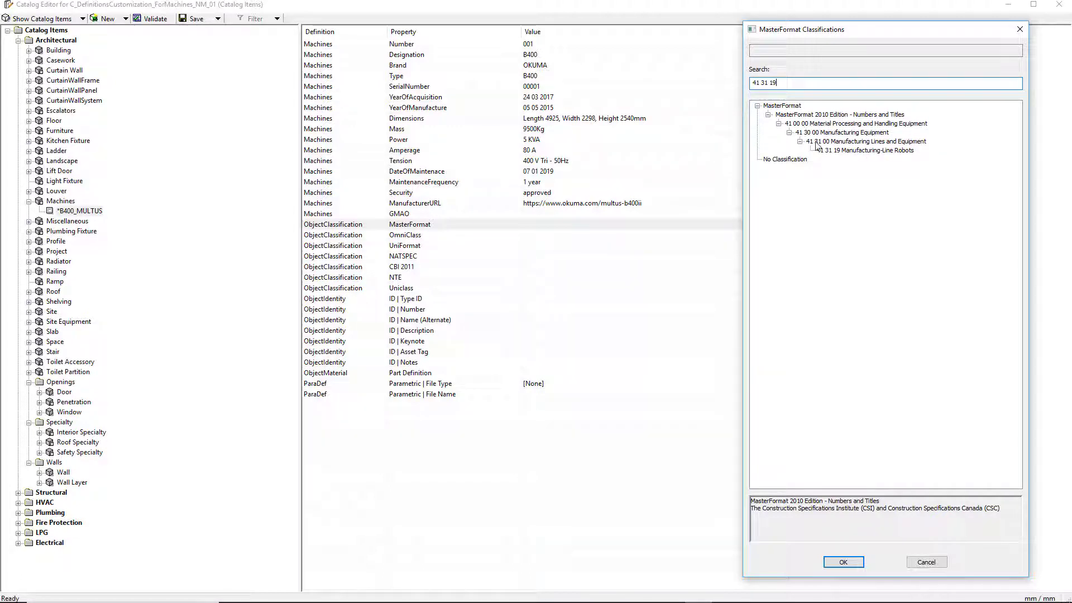
click(855, 151)
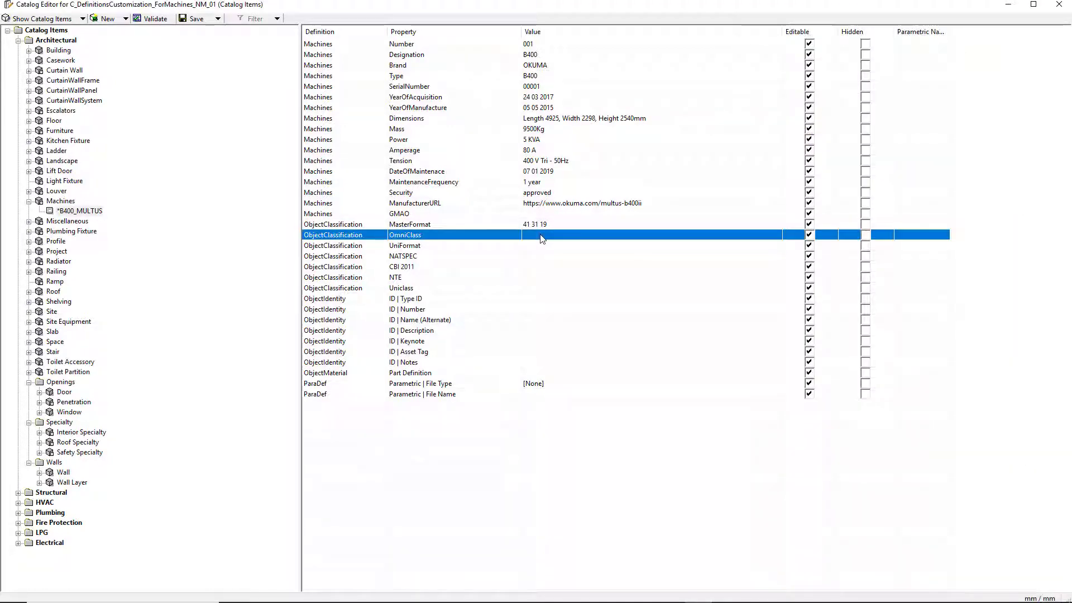
click(558, 237)
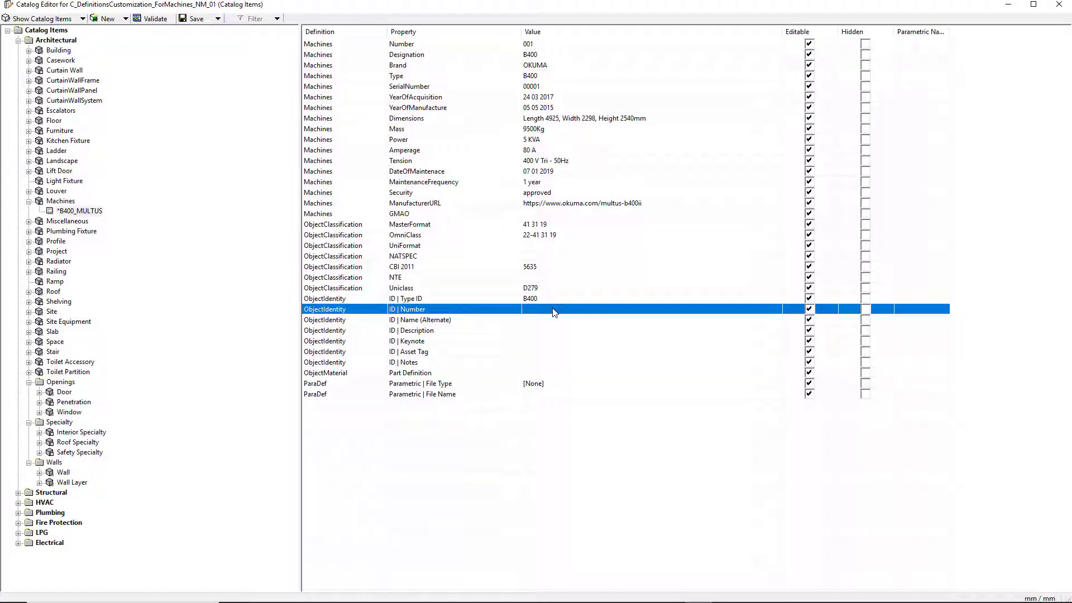
Step: Fill in the object identity with number 001, alternate name and asset tag MULTUS B 400, a description, a keynote and notes
click(554, 310)
text(001)
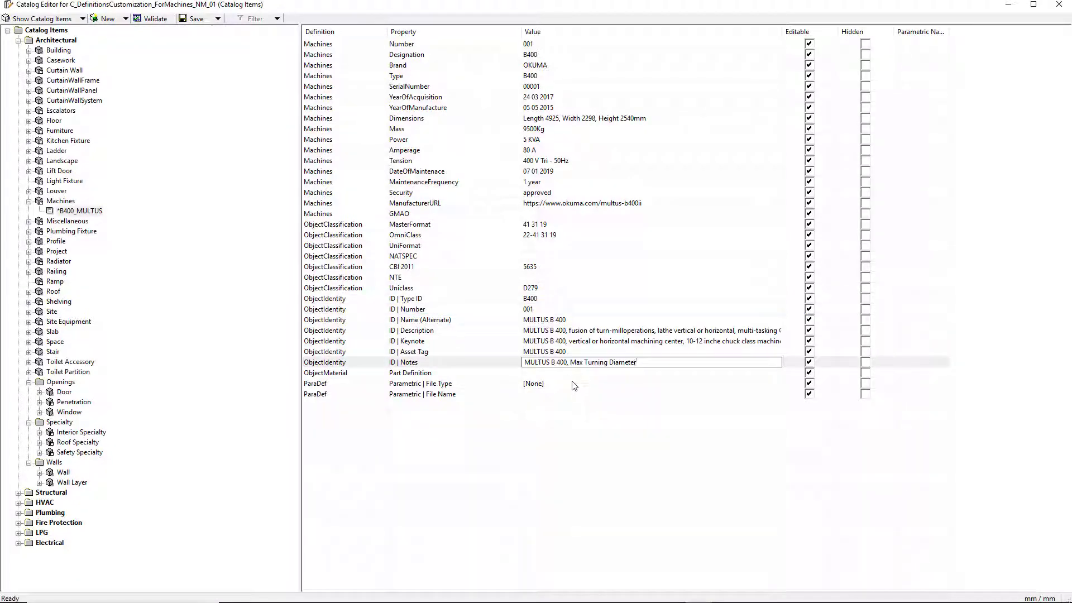
Step: Assign the part Machines from the family MachinesLocal as the item's Part Definition
click(592, 375)
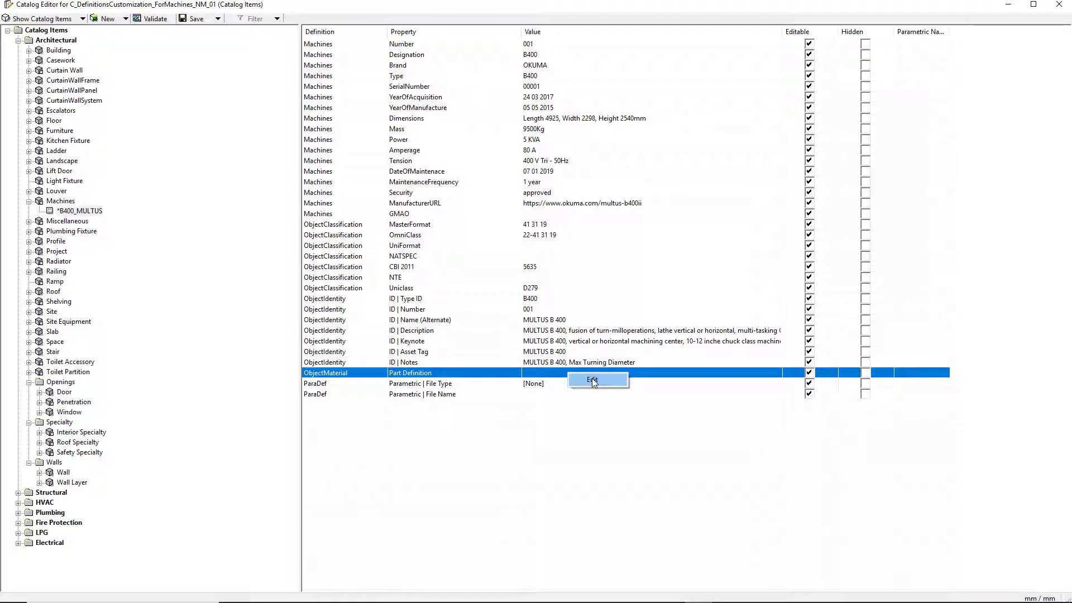
click(592, 377)
click(593, 269)
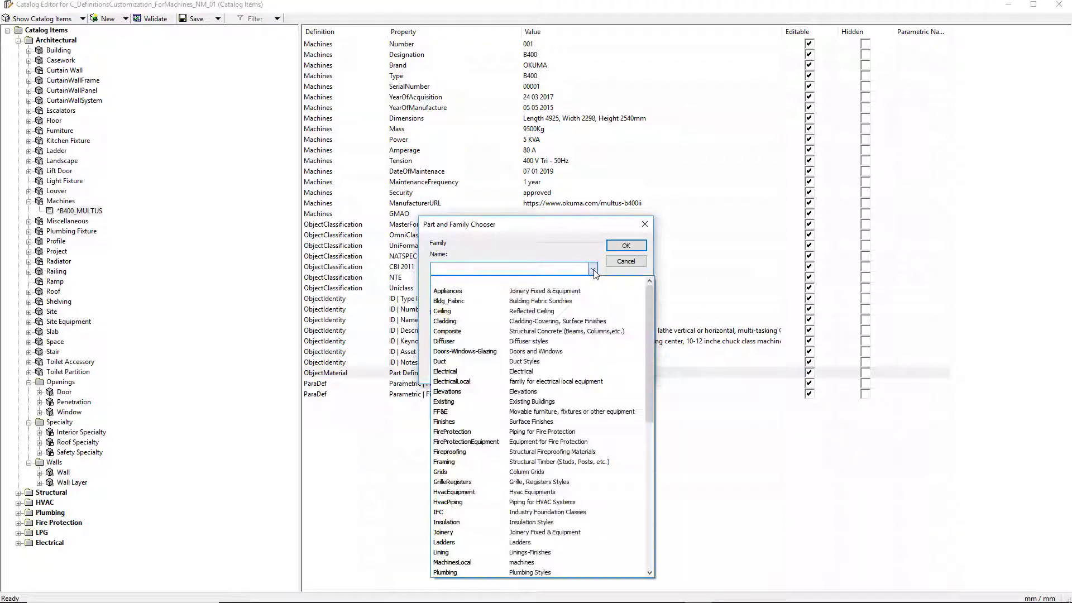
scroll(505, 391, down, 1)
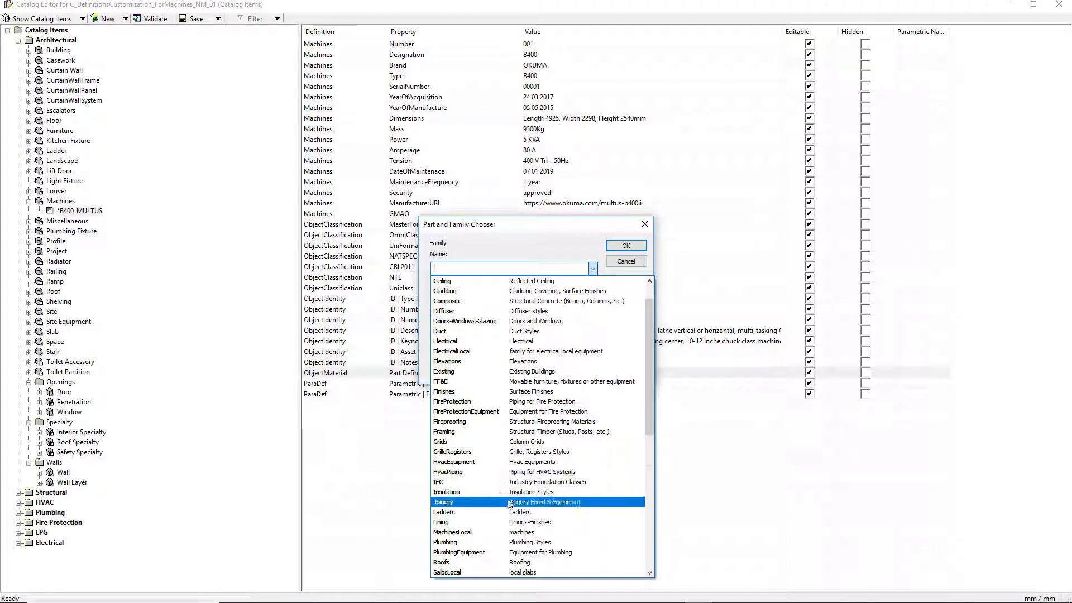
click(505, 532)
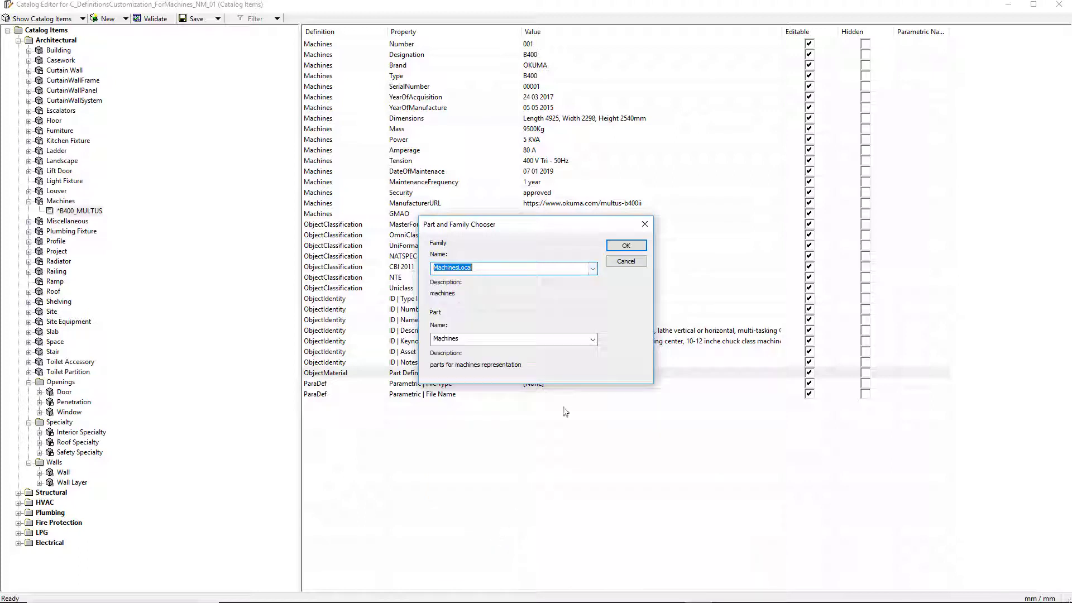
click(638, 246)
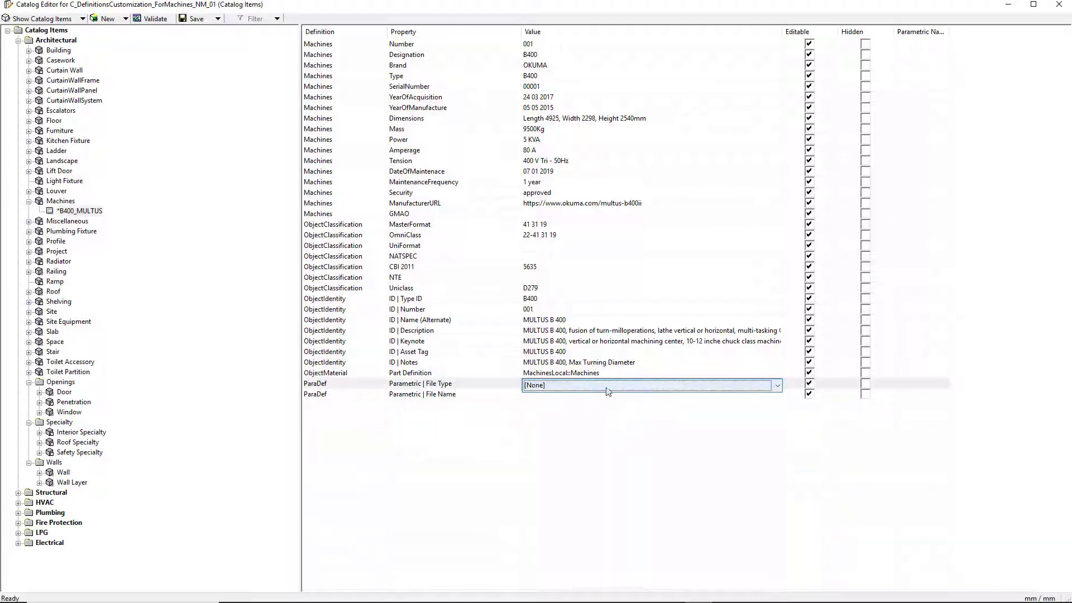
Step: Set the item's parametric file type to BXC and its file name to MACH_B400_OKUMA
click(777, 388)
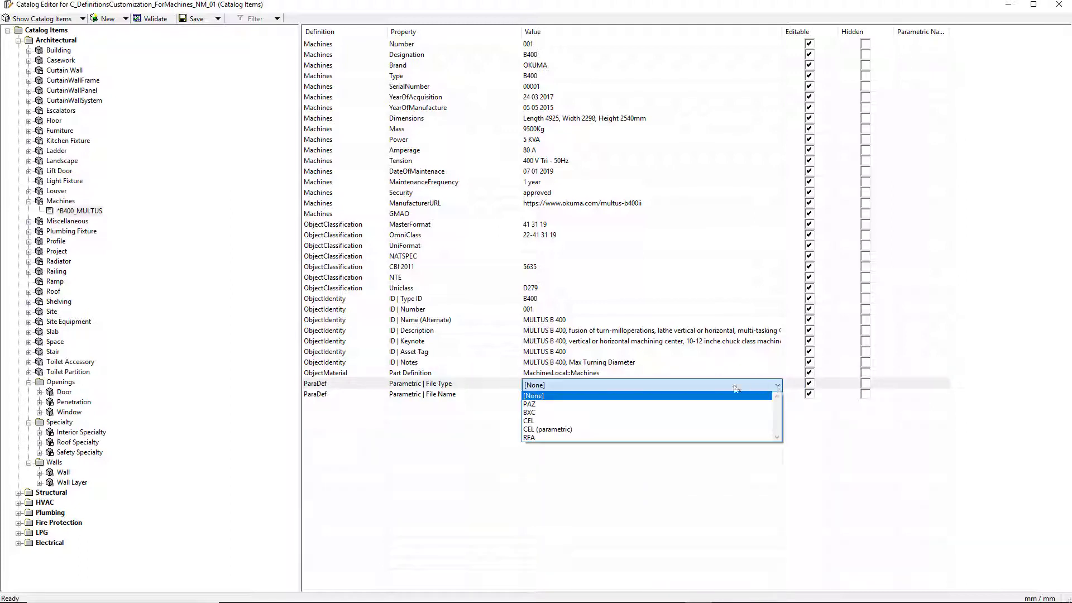
click(586, 413)
click(539, 398)
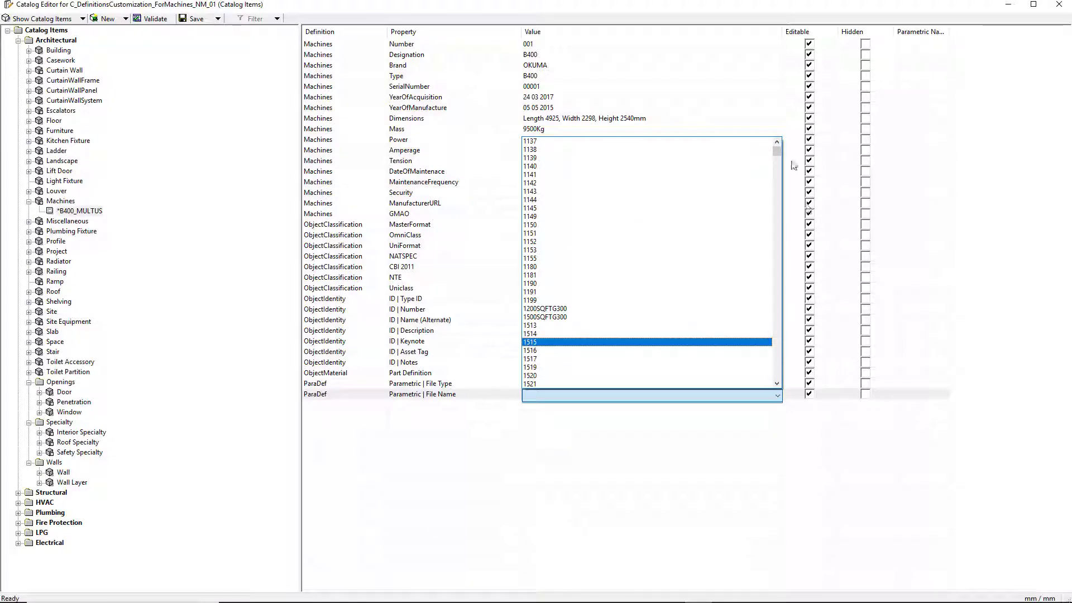
drag(776, 156, 750, 353)
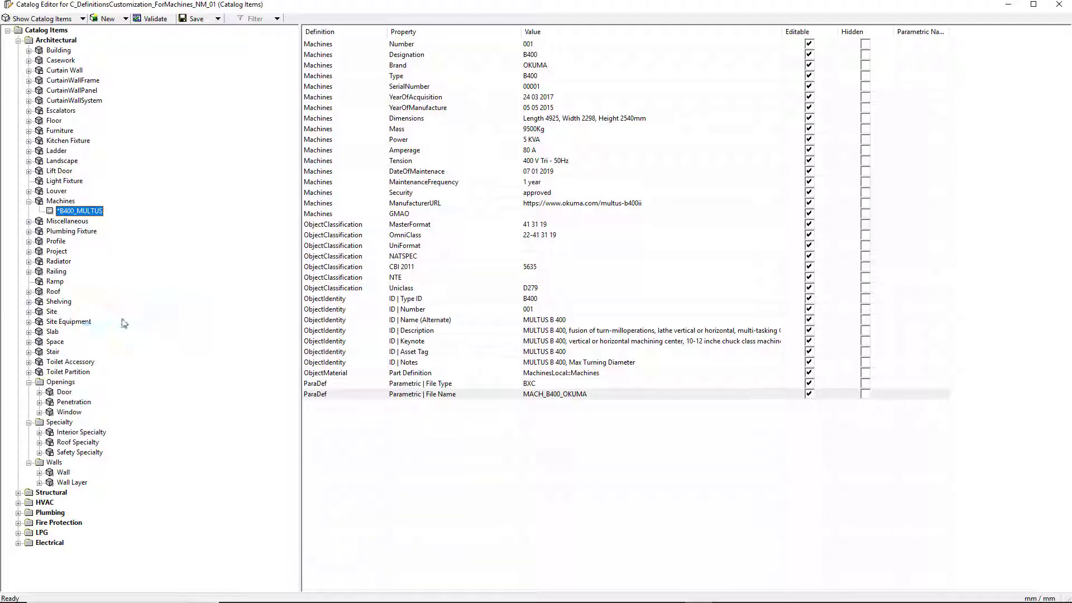
Step: Save the catalog changes and close the Catalog Editor
click(218, 20)
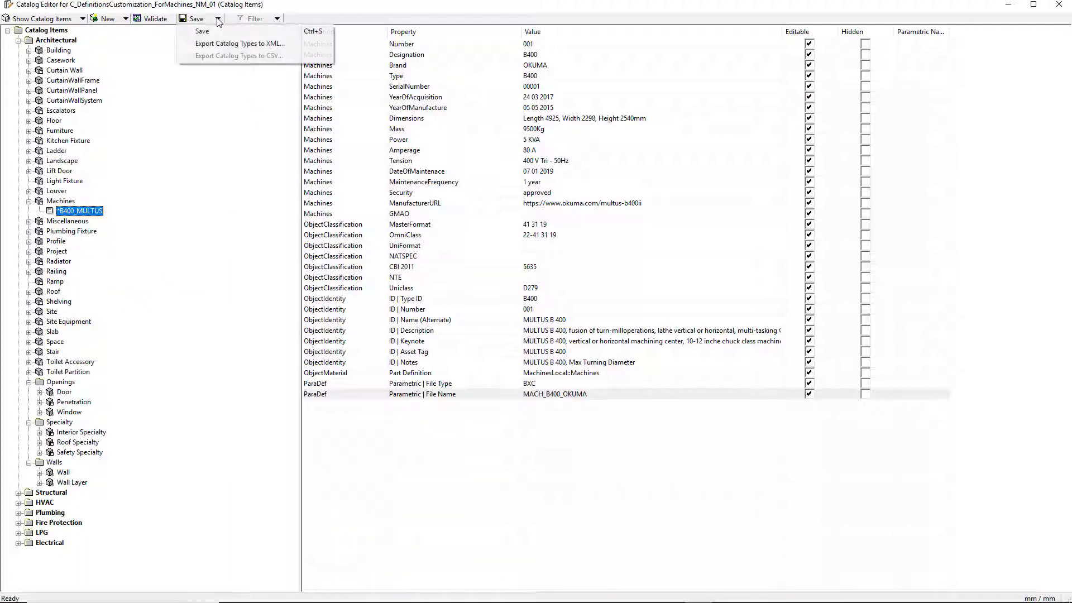
click(213, 32)
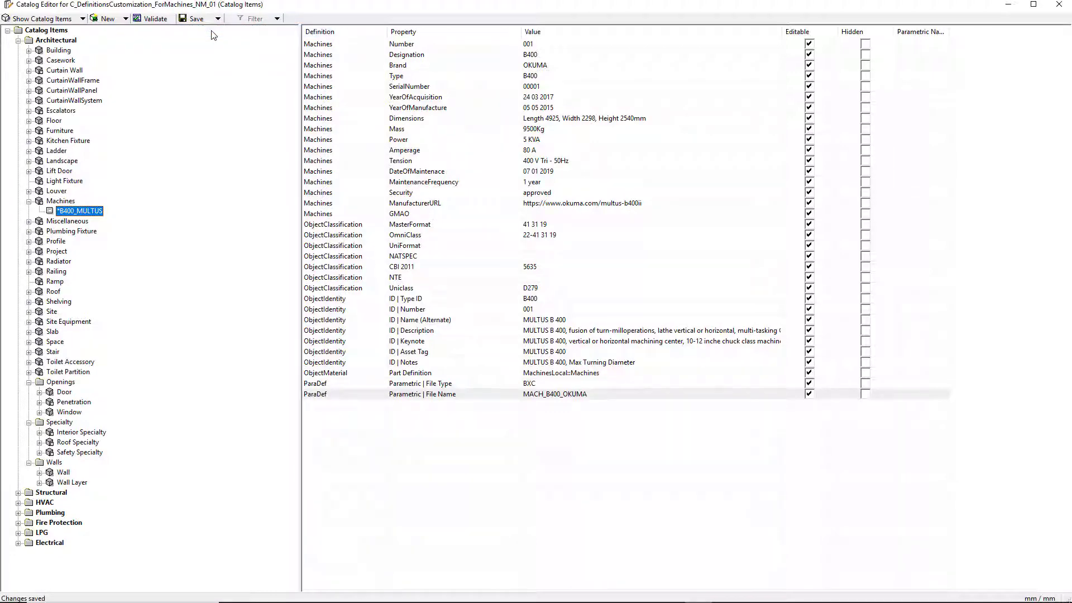
key(alt+F4)
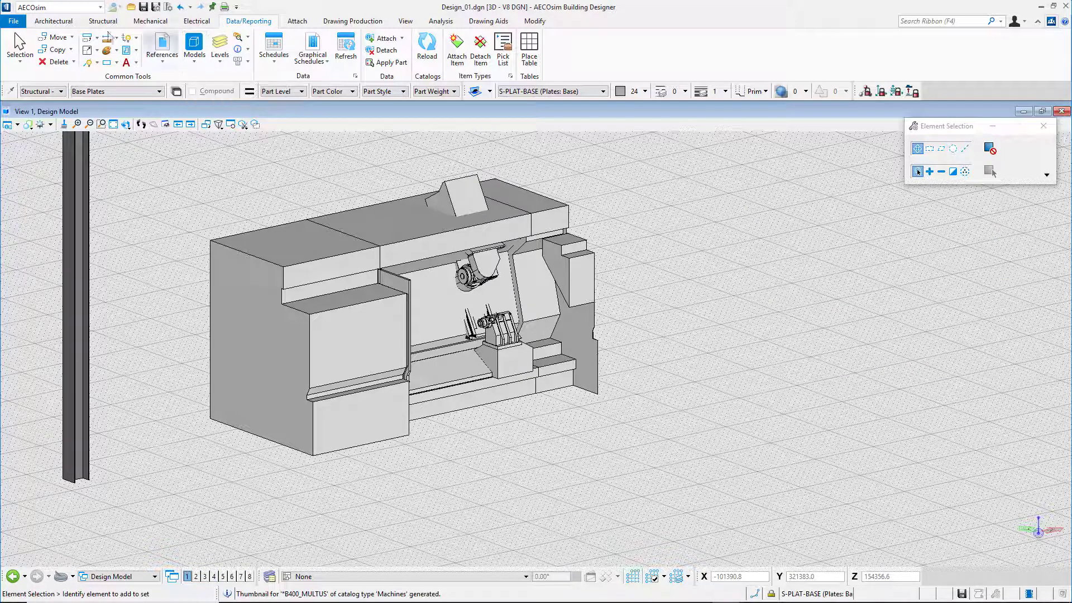
Step: Start placing a user-defined architectural object and choose the Machines catalog type with its *B400_MULTUS item
click(64, 24)
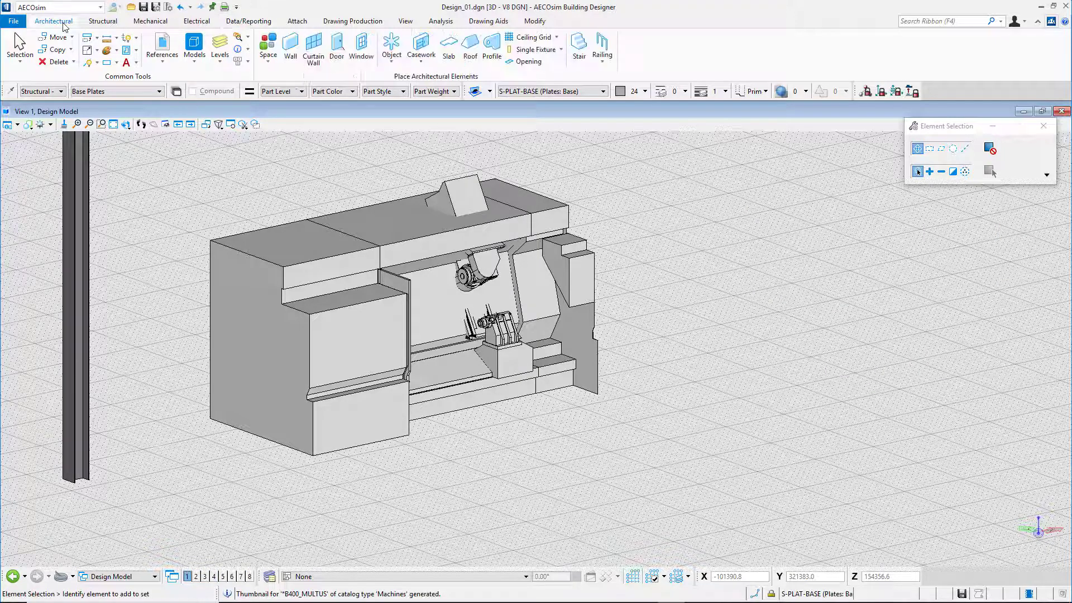
click(398, 62)
click(408, 72)
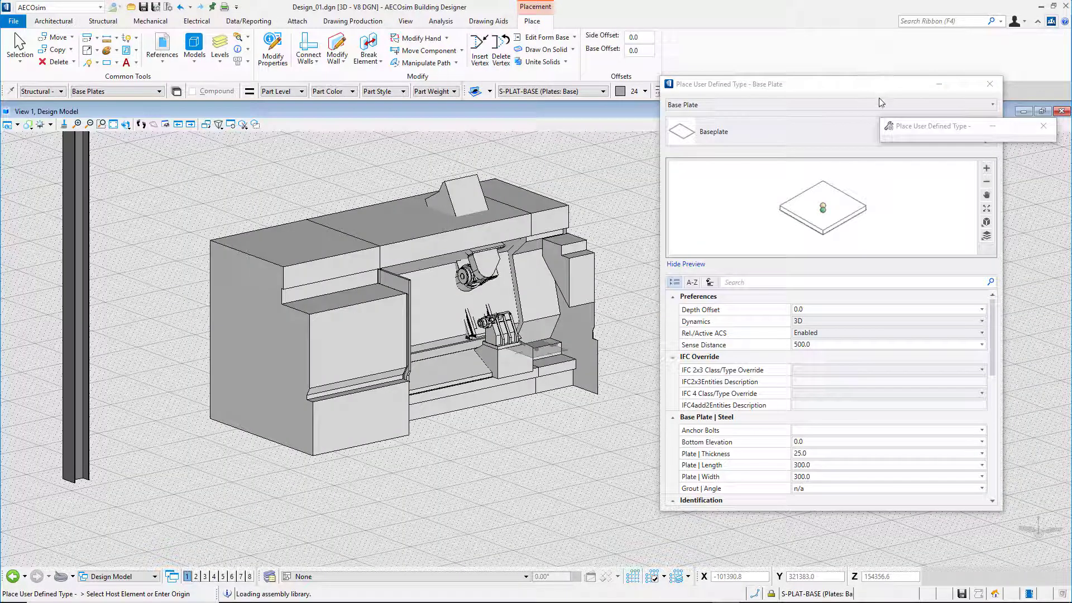
click(878, 102)
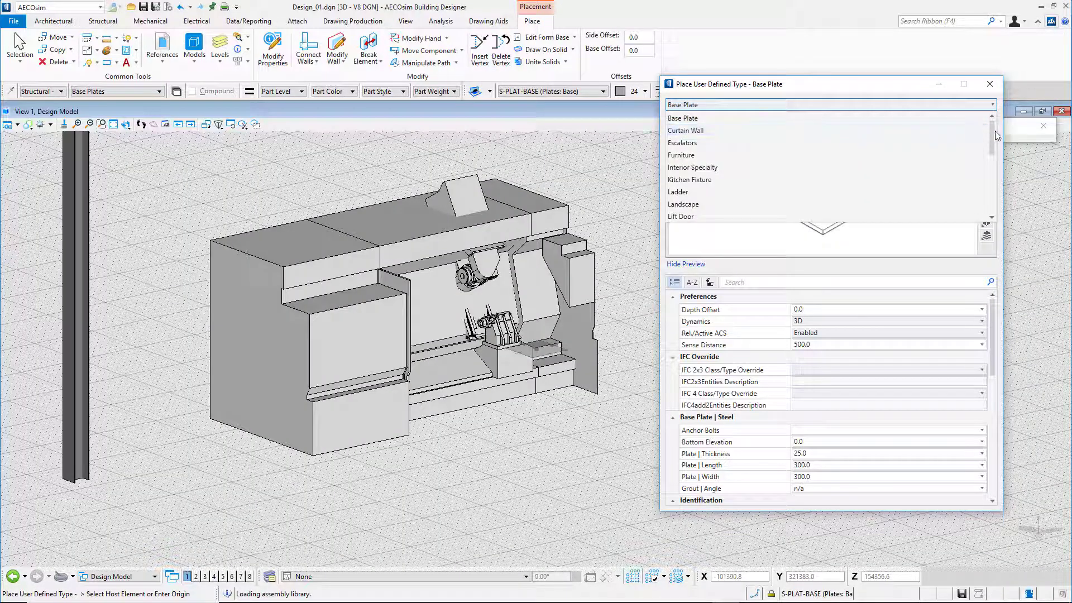
scroll(993, 145, down, 2)
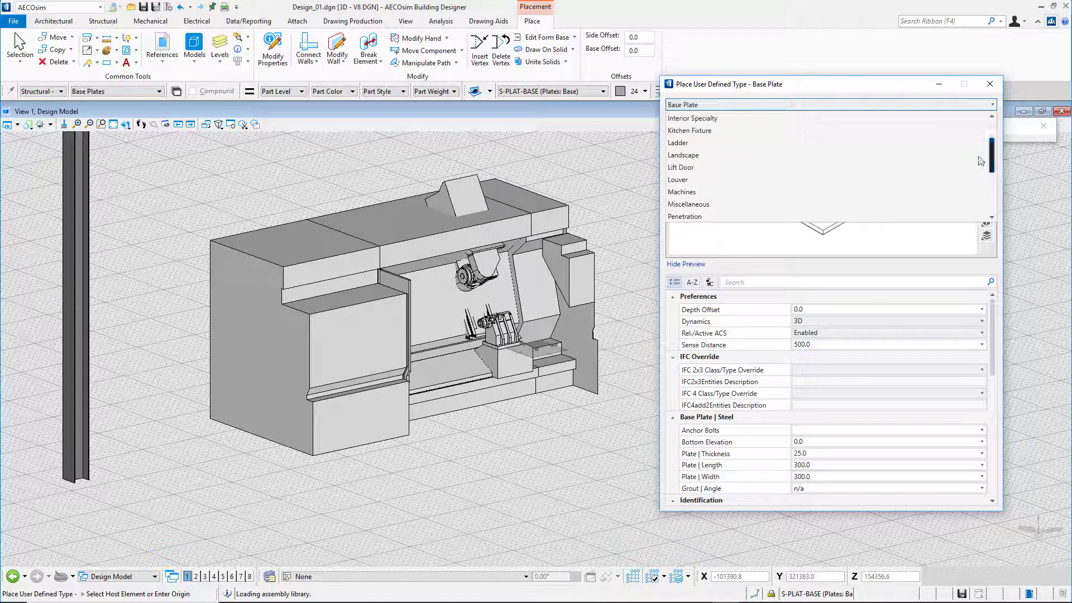
click(727, 191)
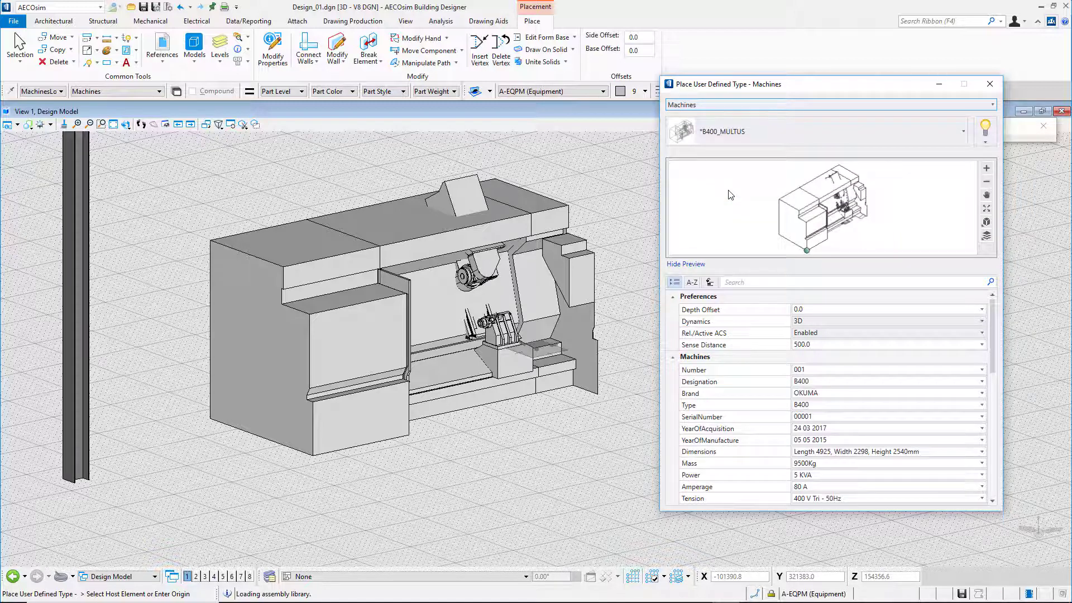
Step: Place one *B400_MULTUS machine on the floor beside the existing machine, accept its direction and end the placement
scroll(180, 284, down, 4)
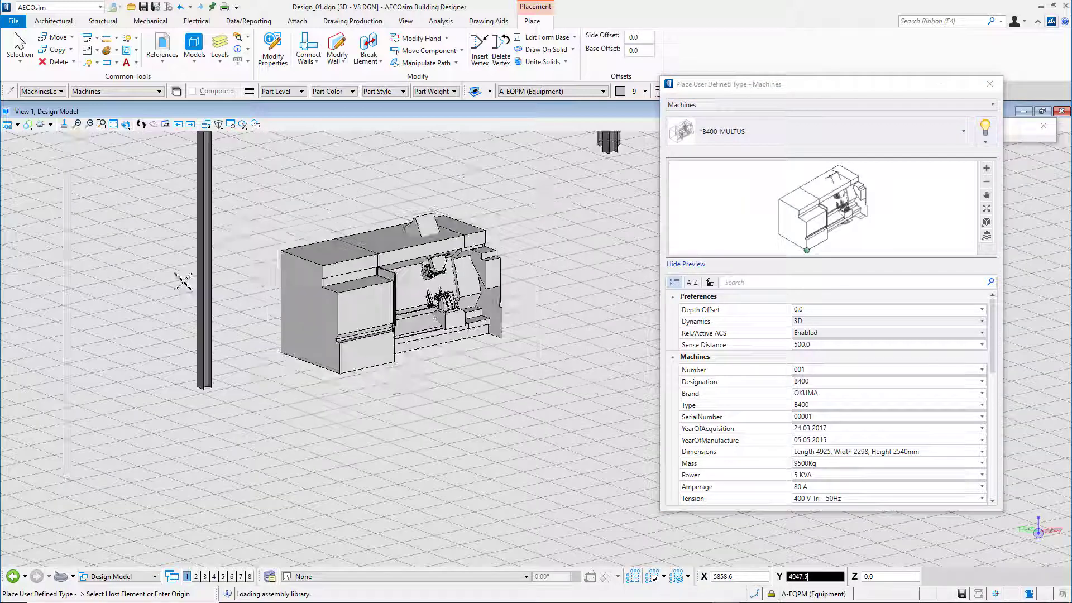
scroll(180, 284, down, 3)
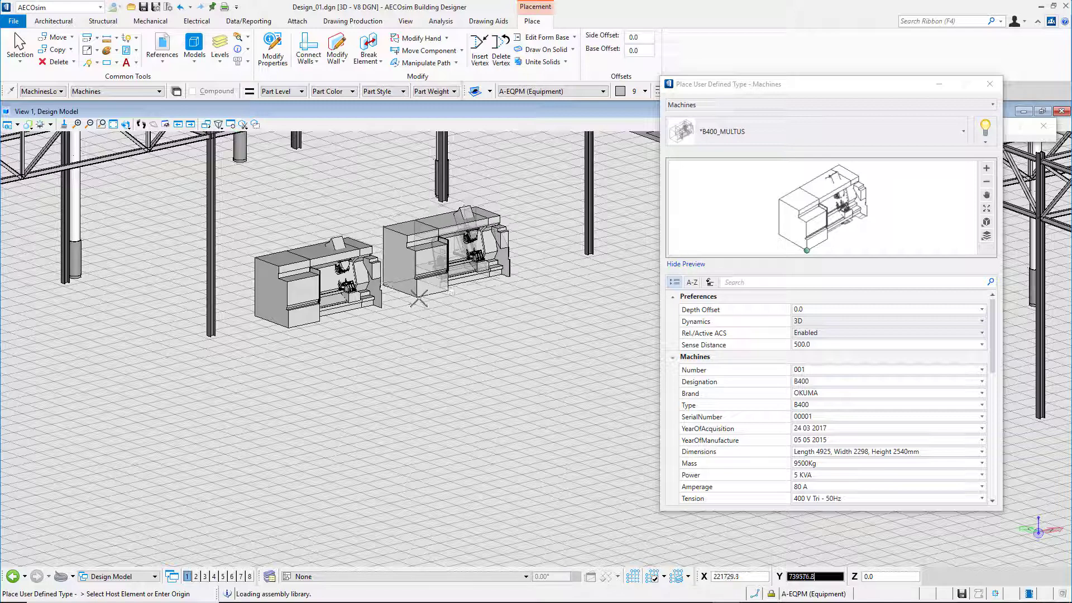
click(417, 296)
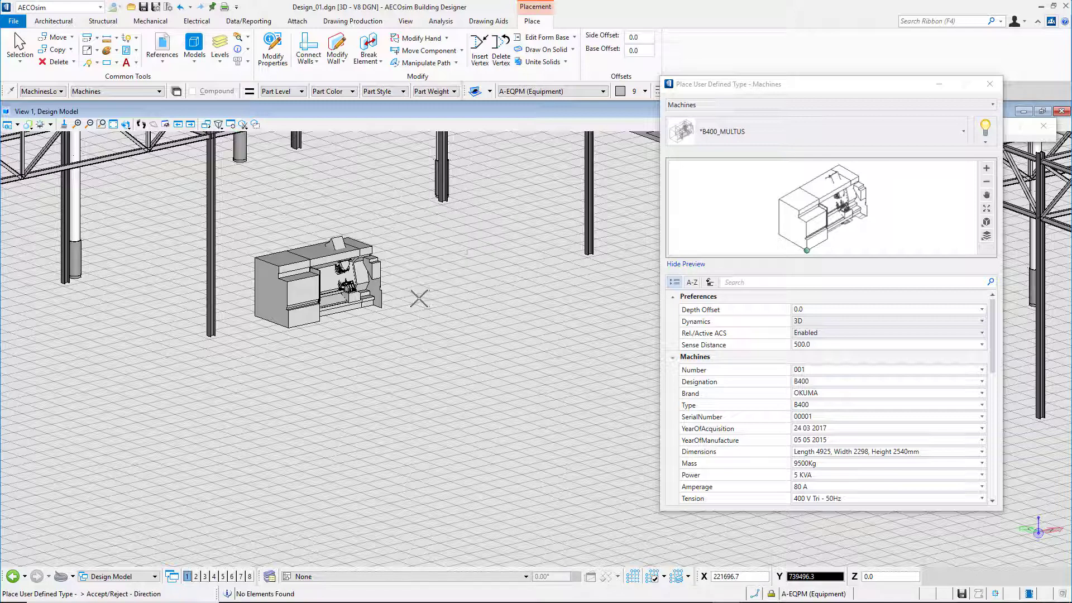
click(533, 256)
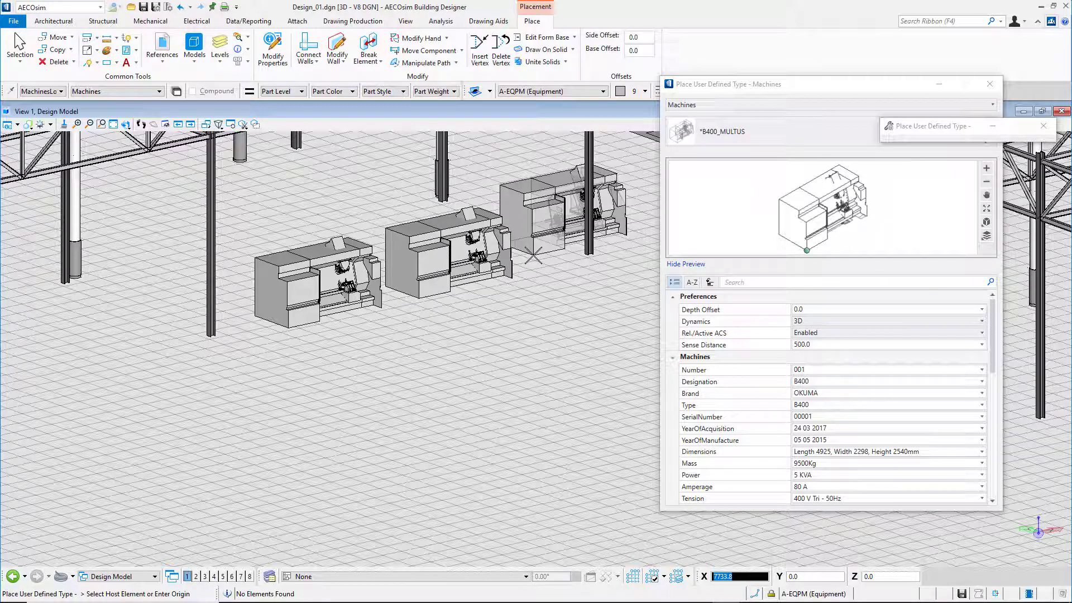
key(Escape)
click(474, 228)
scroll(475, 229, up, 2)
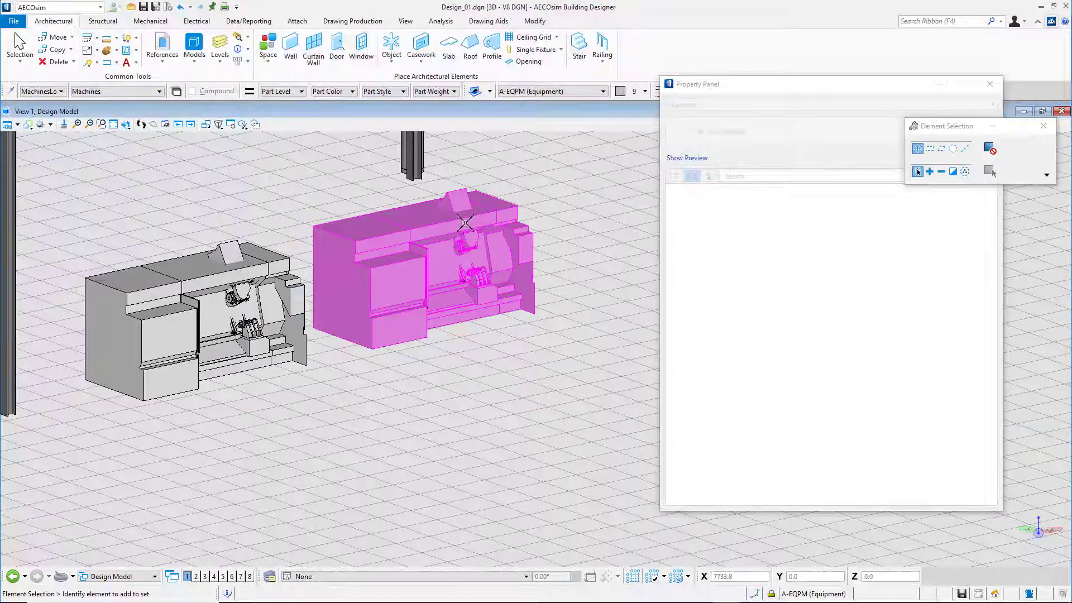
scroll(468, 227, up, 2)
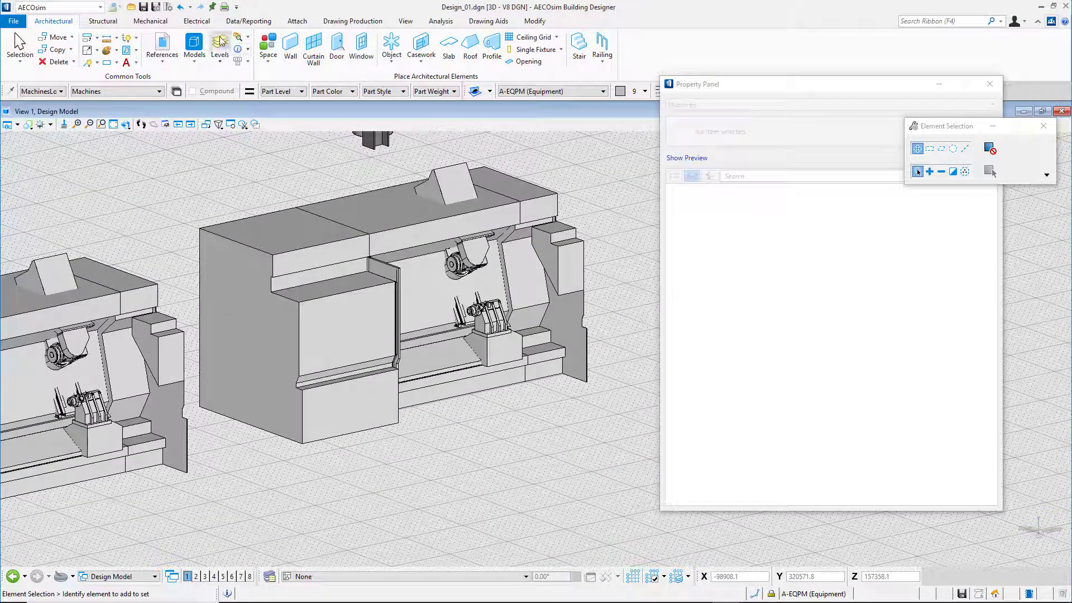
Step: Open the schedules for the Machines catalog type and examine the placed machine's data, through to the manufacturer and classification columns
click(236, 23)
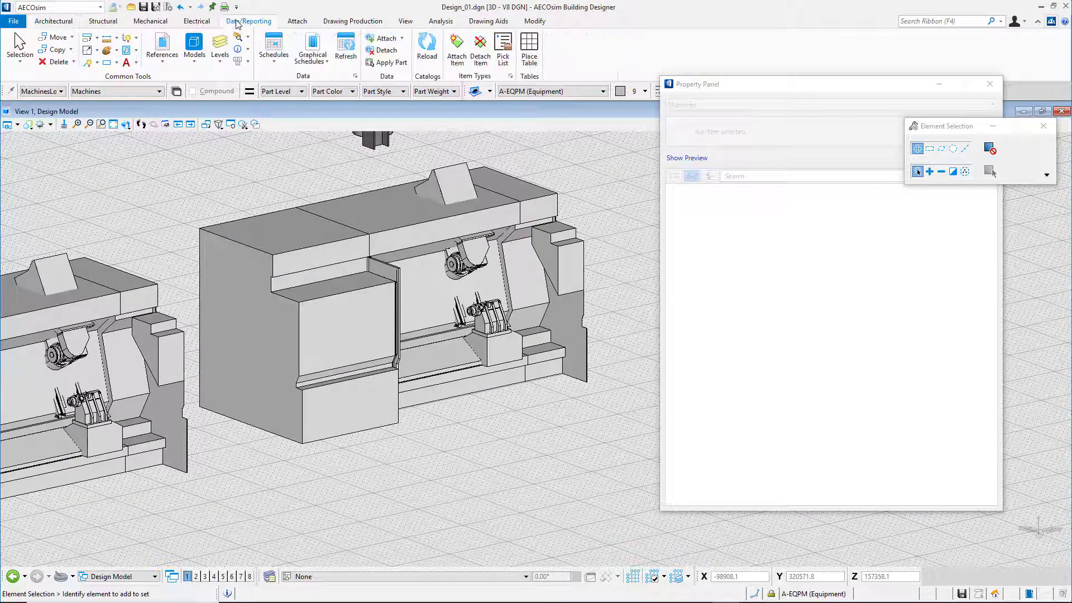
click(275, 48)
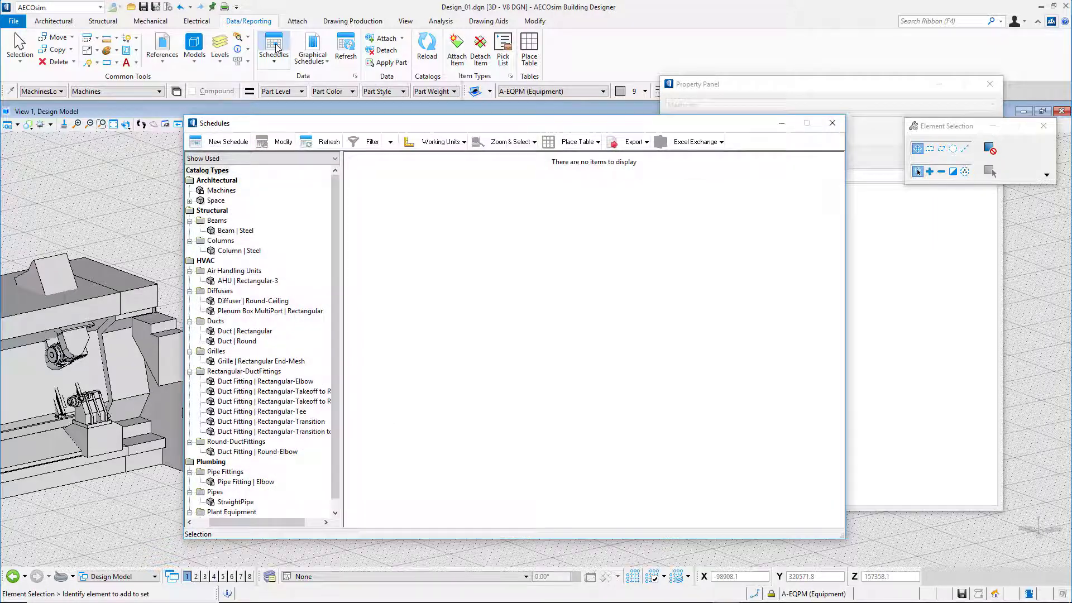
click(220, 190)
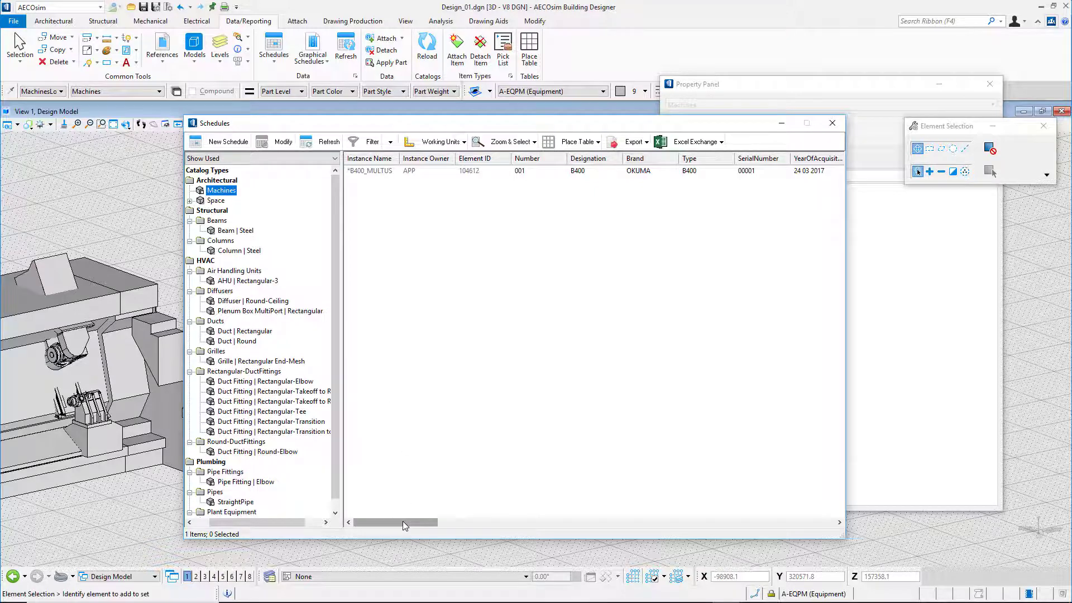
drag(403, 522, 540, 521)
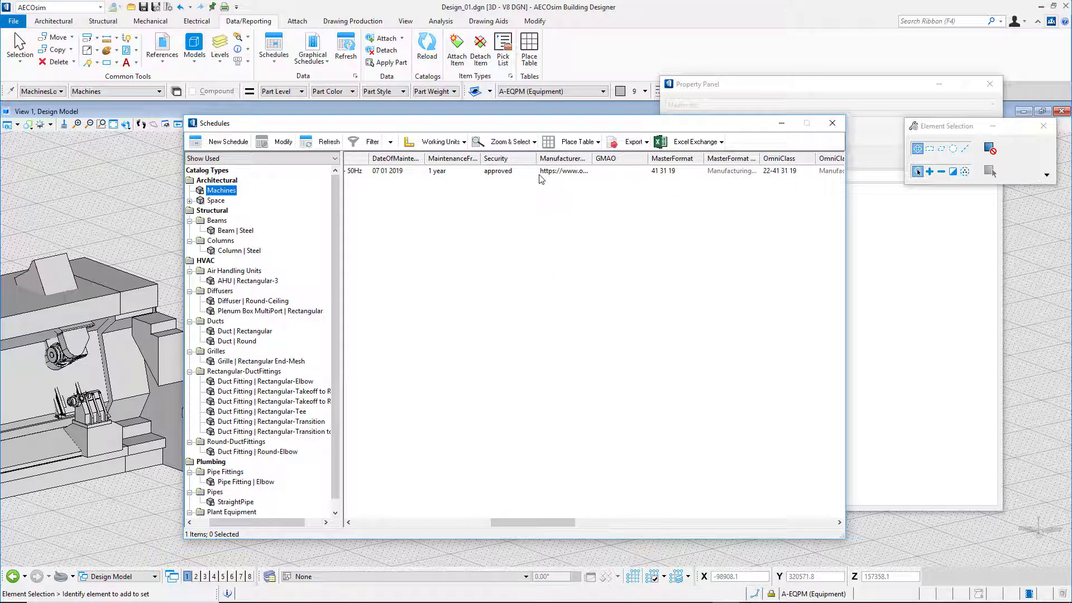